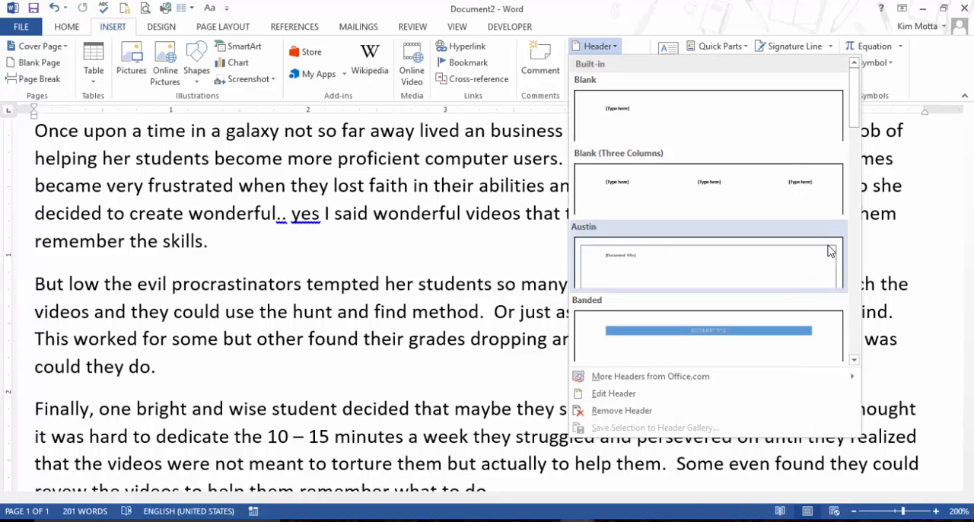
# Insert the built-in Banded header into the document.
pyautogui.click(664, 35)
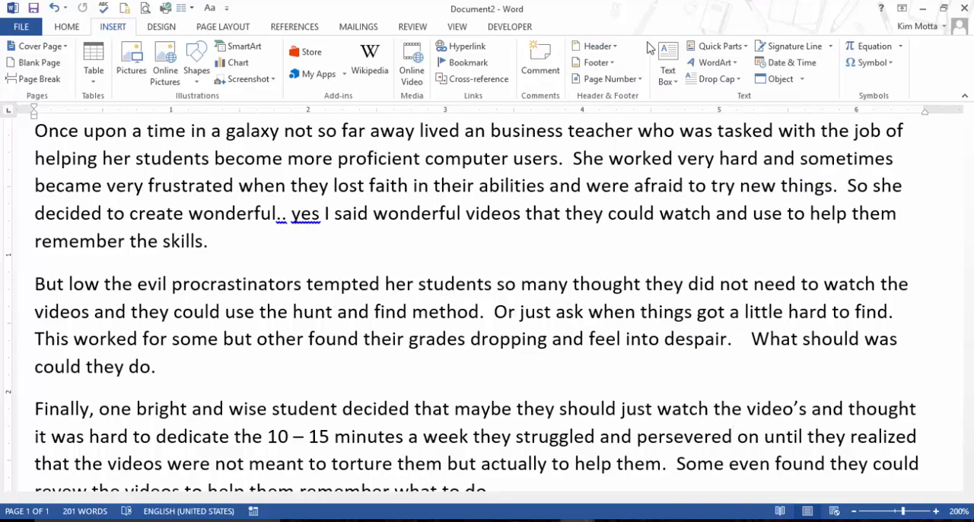
pyautogui.click(616, 46)
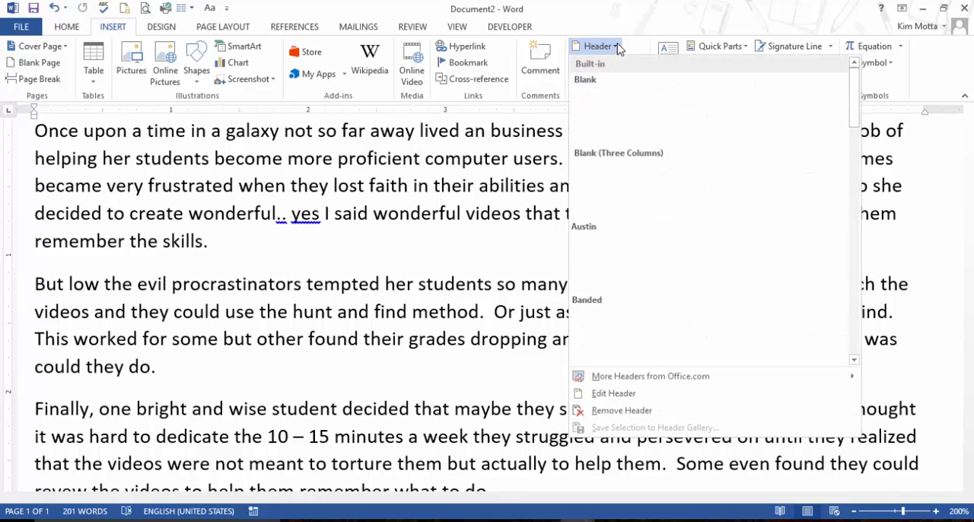
pyautogui.click(613, 375)
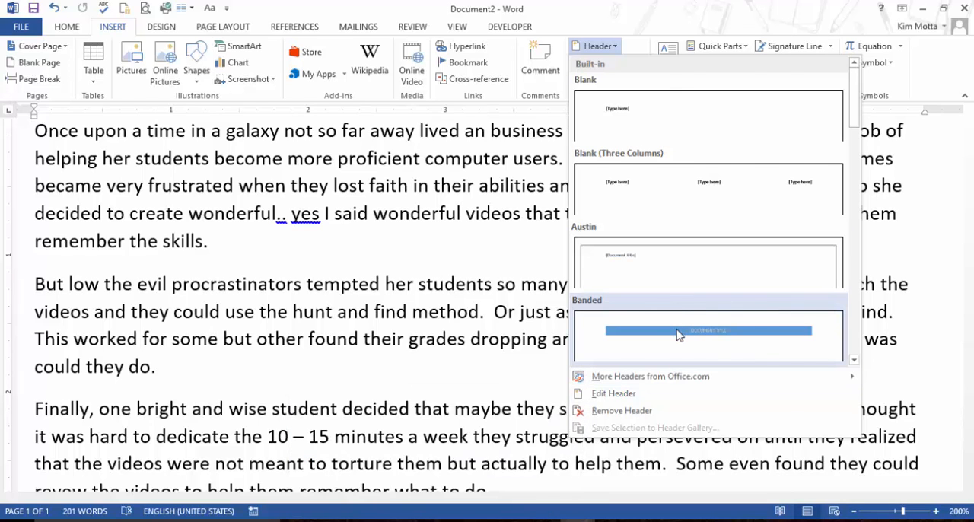
pyautogui.press('Escape')
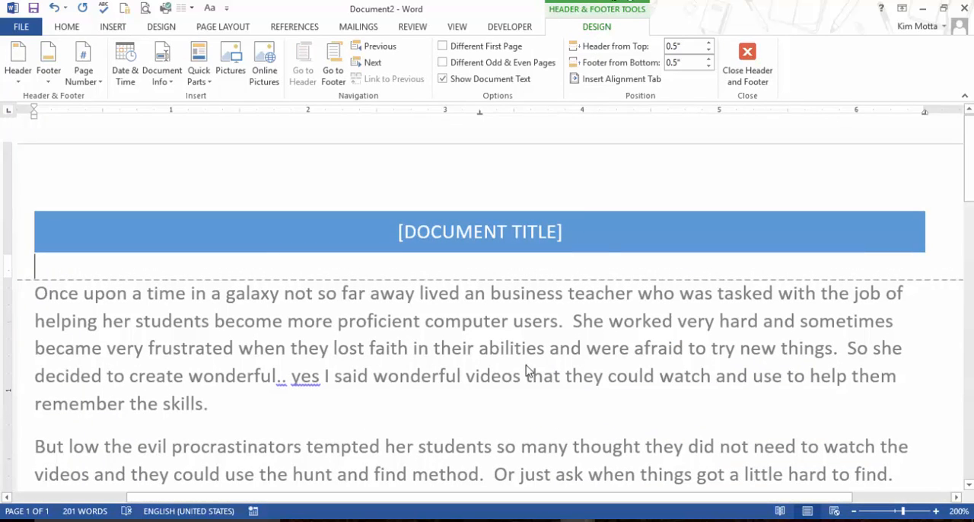
# Fill the header's document title with "A SHORT STORY" and close header editing.
pyautogui.click(558, 232)
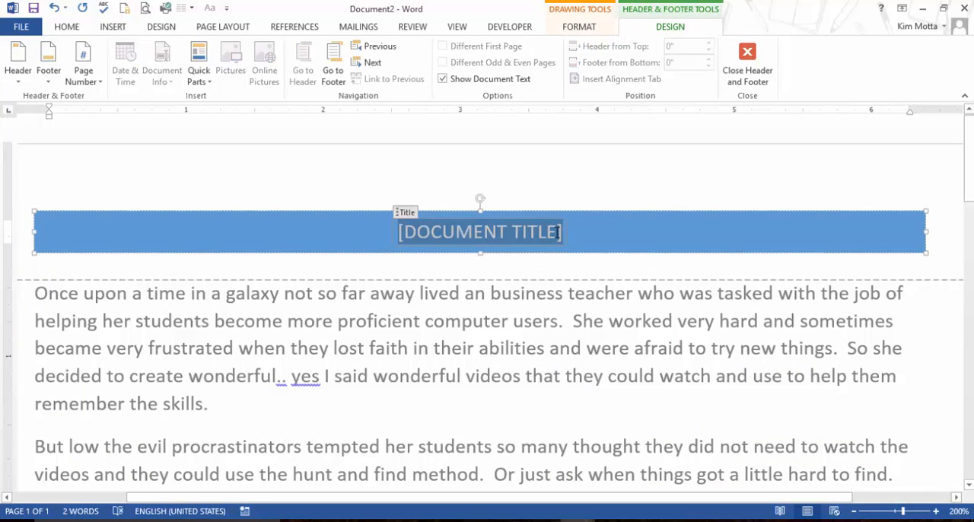
pyautogui.write('A SHORT STORY')
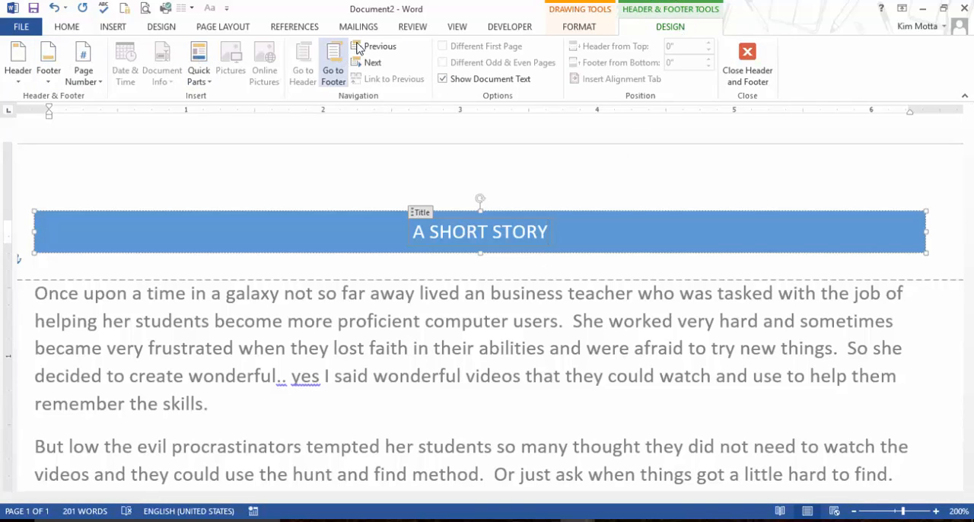
pyautogui.click(580, 26)
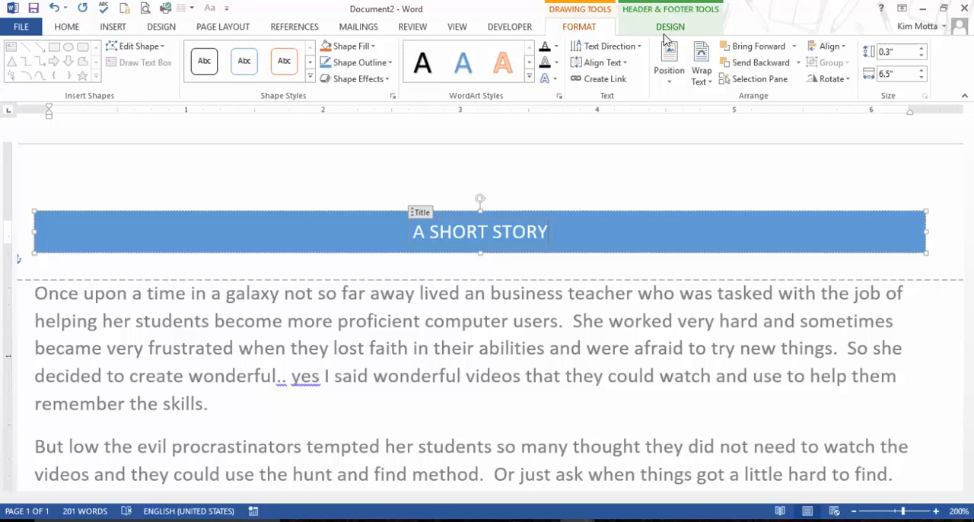
pyautogui.click(669, 26)
pyautogui.click(751, 59)
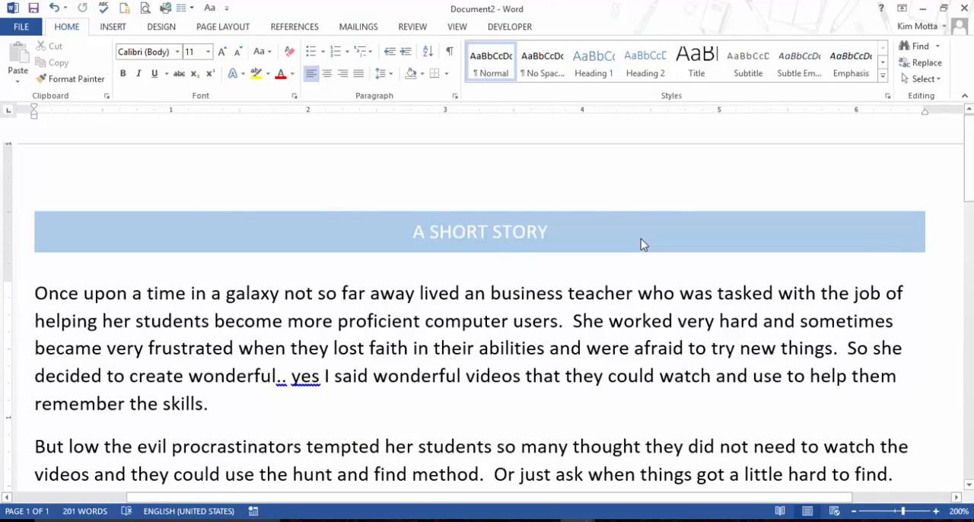
pyautogui.scroll(-3, 640, 243)
pyautogui.scroll(3, 624, 239)
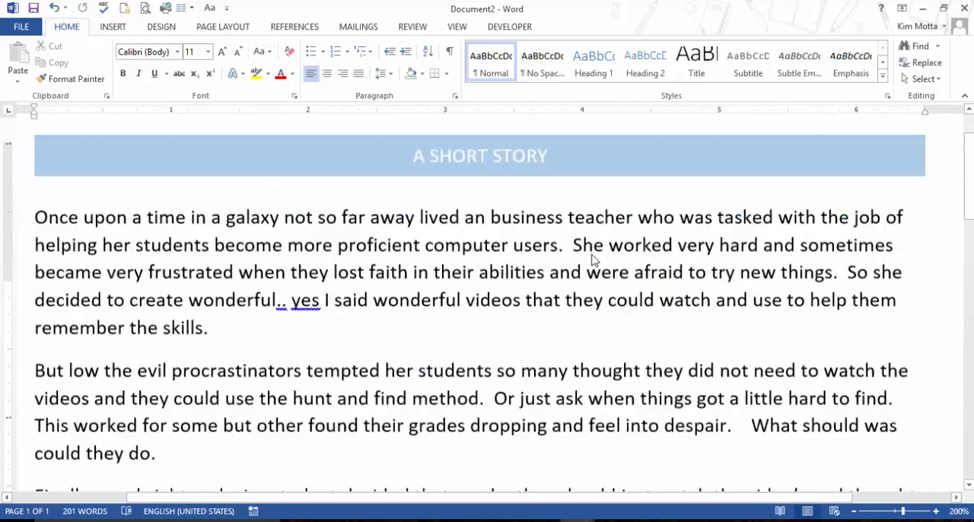
pyautogui.scroll(-1, 593, 259)
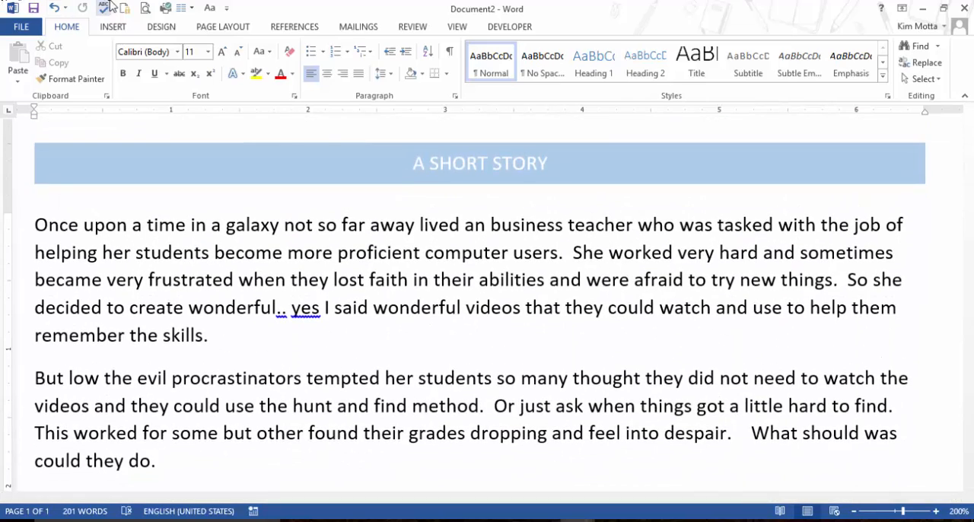
pyautogui.click(113, 27)
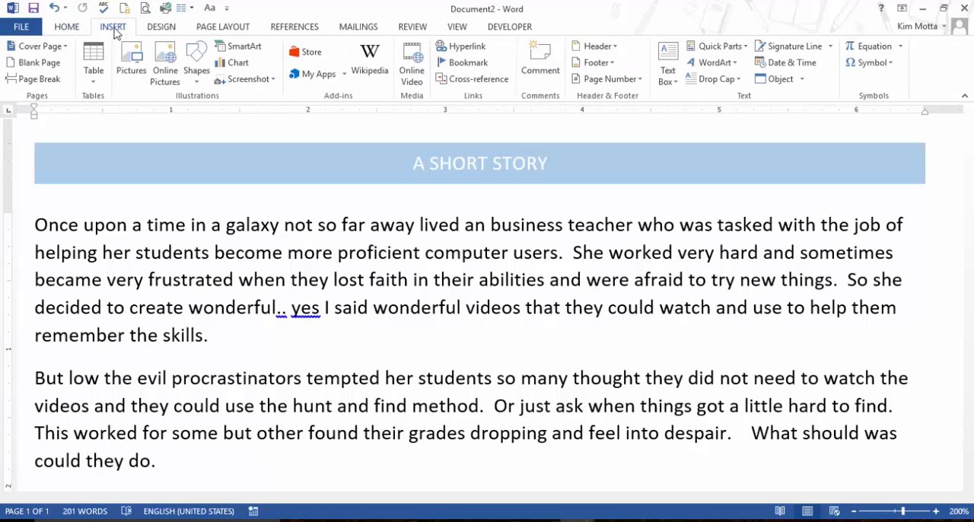
pyautogui.click(131, 70)
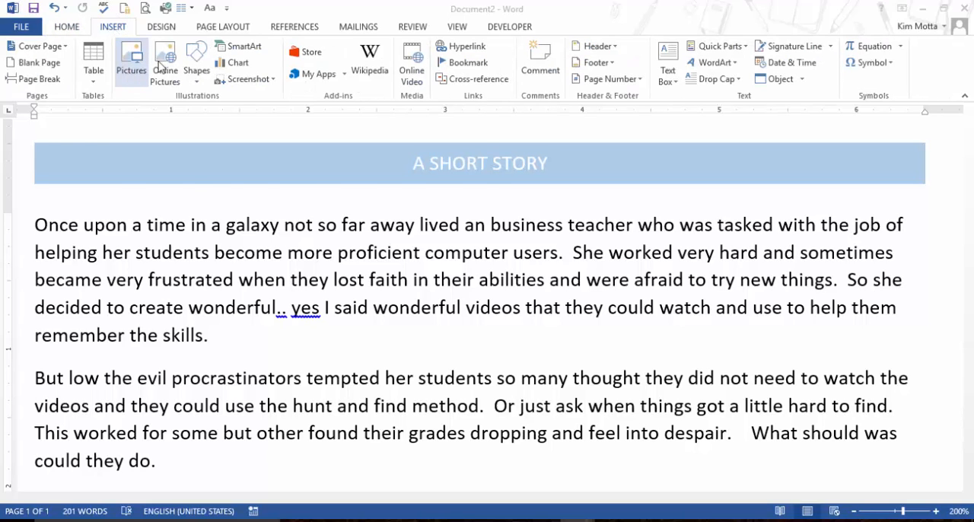
pyautogui.doubleClick(438, 96)
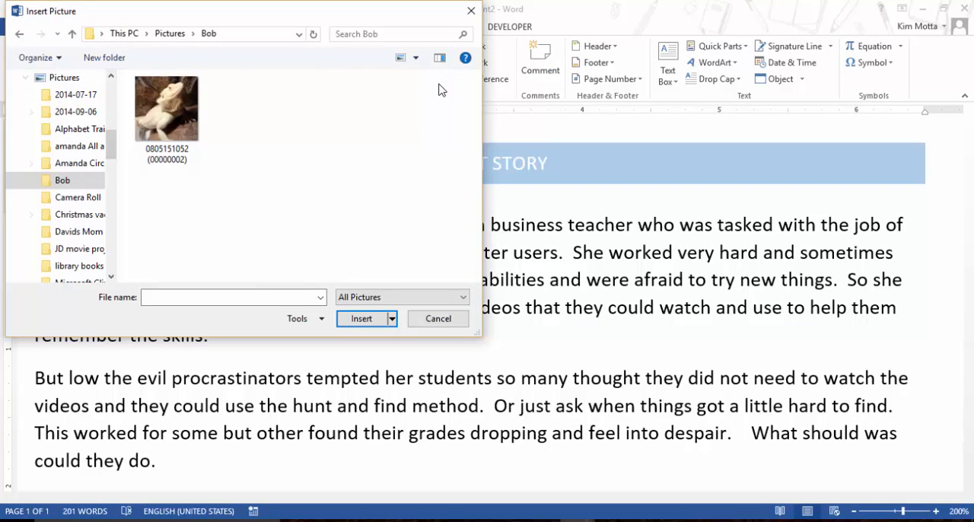
pyautogui.click(187, 108)
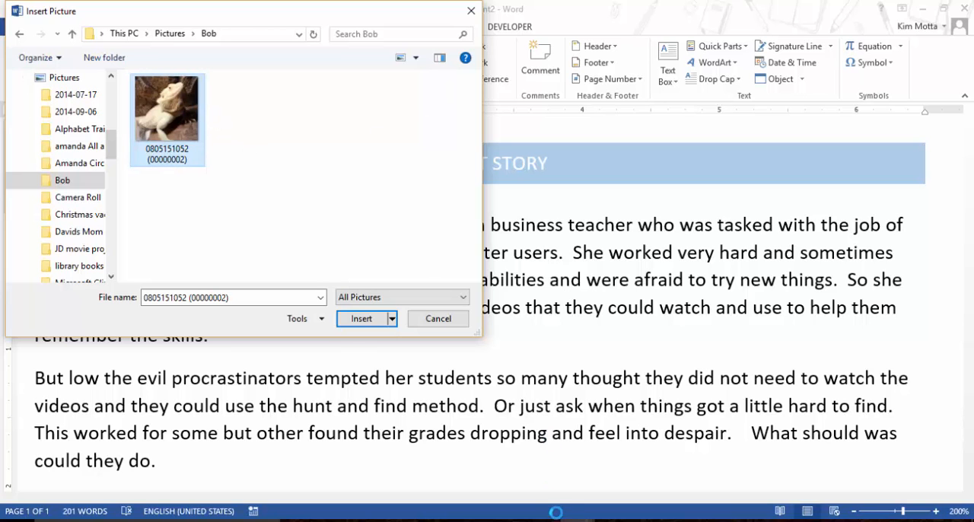
pyautogui.click(365, 318)
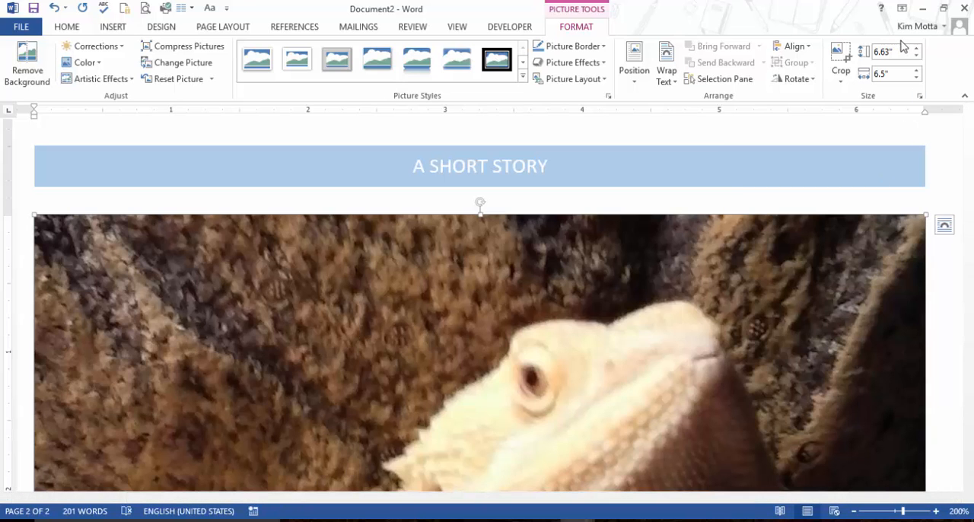
# Shrink the lizard picture proportionally to 1.6" wide and 1.63" high.
pyautogui.scroll(-5, 796, 300)
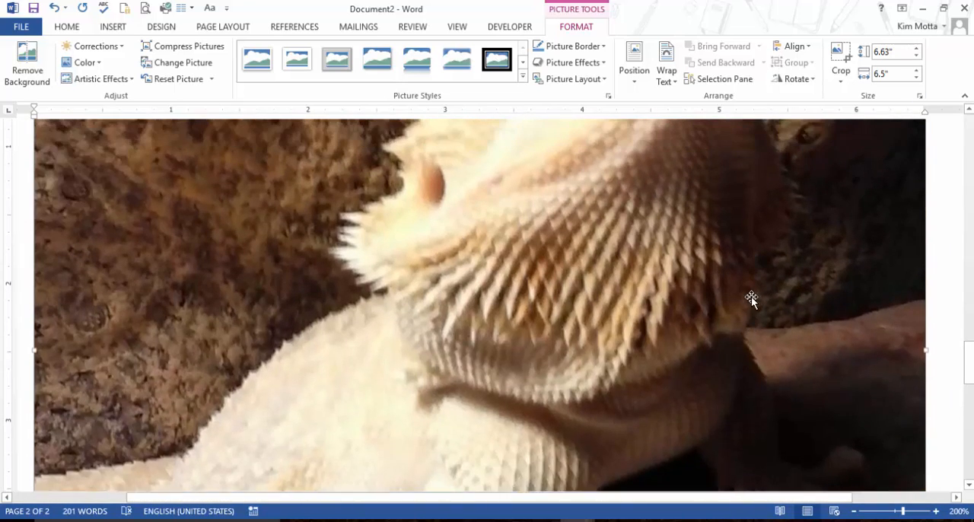
pyautogui.scroll(3, 751, 296)
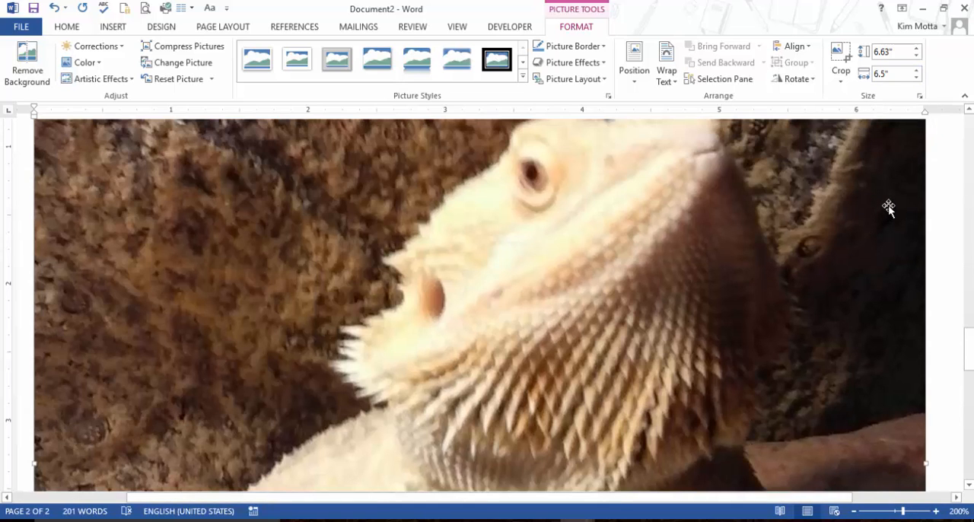
pyautogui.scroll(5, 888, 205)
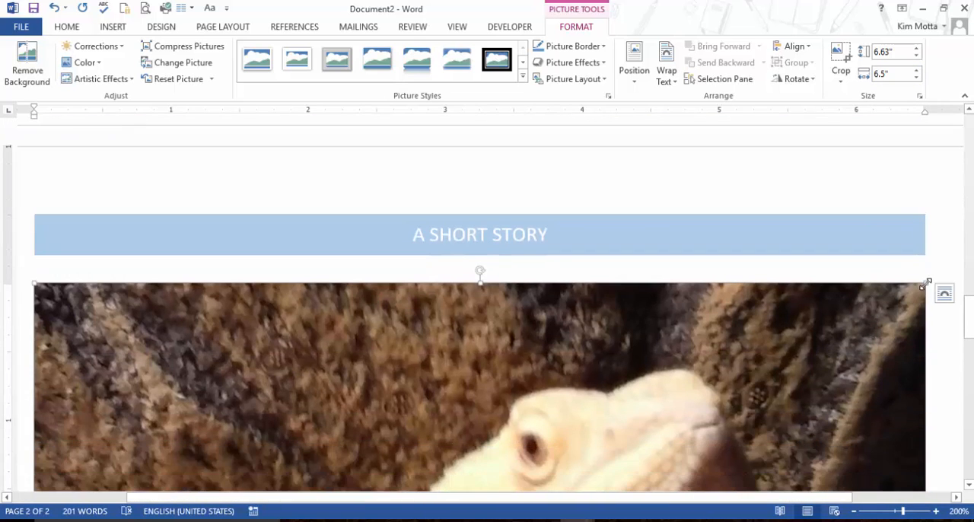
pyautogui.moveTo(925, 283); pyautogui.dragTo(759, 403)
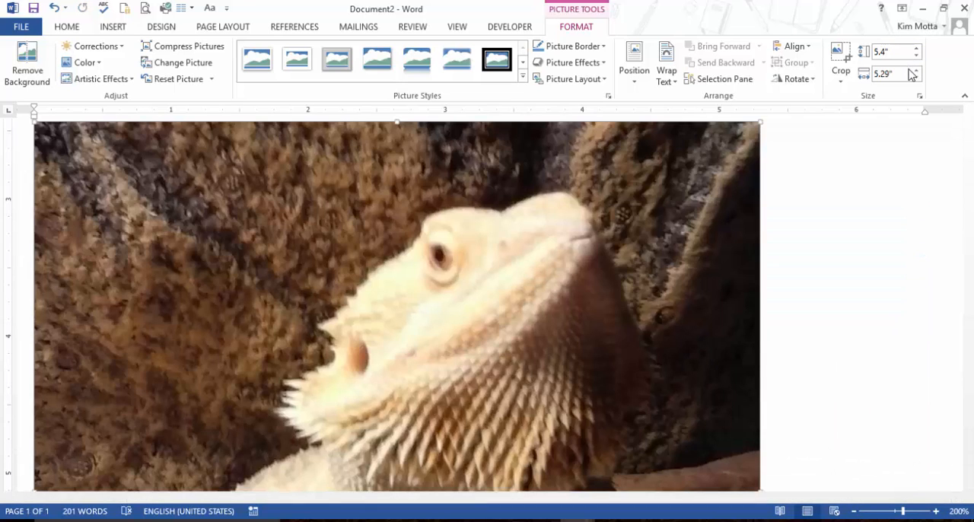
pyautogui.click(916, 79)
pyautogui.moveTo(916, 79); pyautogui.dragTo(916, 72)
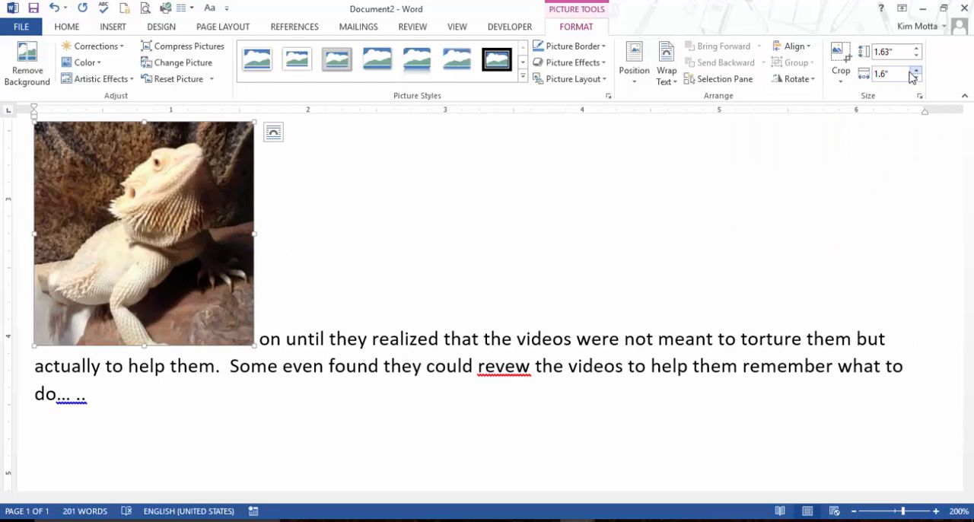
# Set the picture's text wrapping to Through and move it up into the middle of the first two paragraphs.
pyautogui.scroll(2, 309, 378)
pyautogui.scroll(-1, 305, 369)
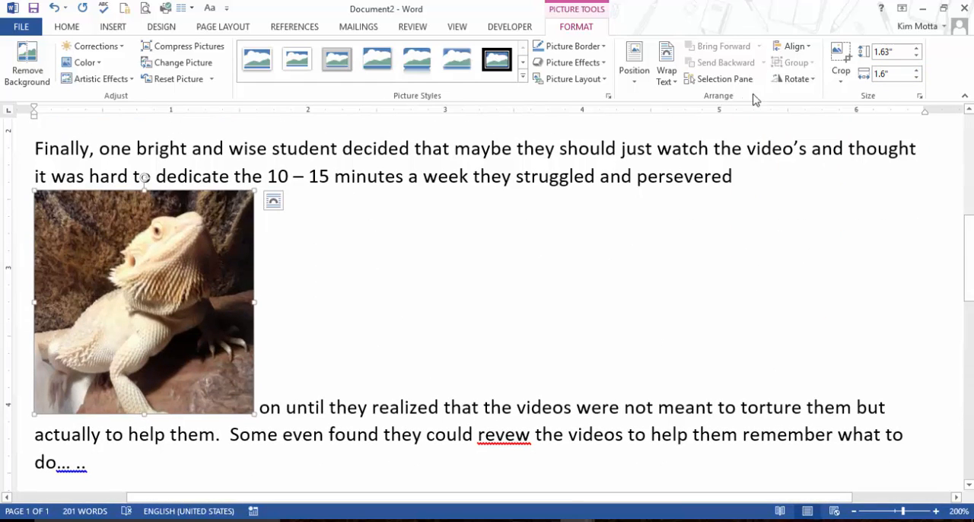
pyautogui.click(667, 76)
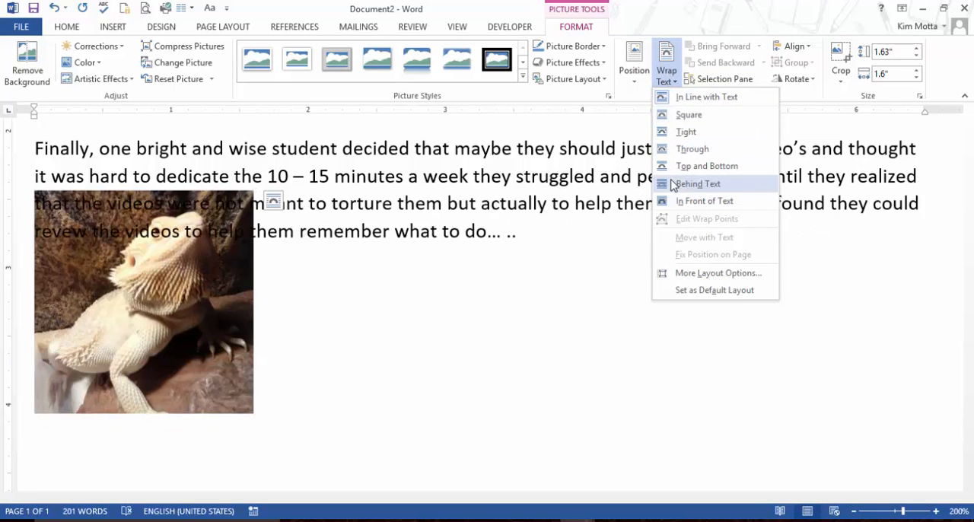
pyautogui.click(702, 149)
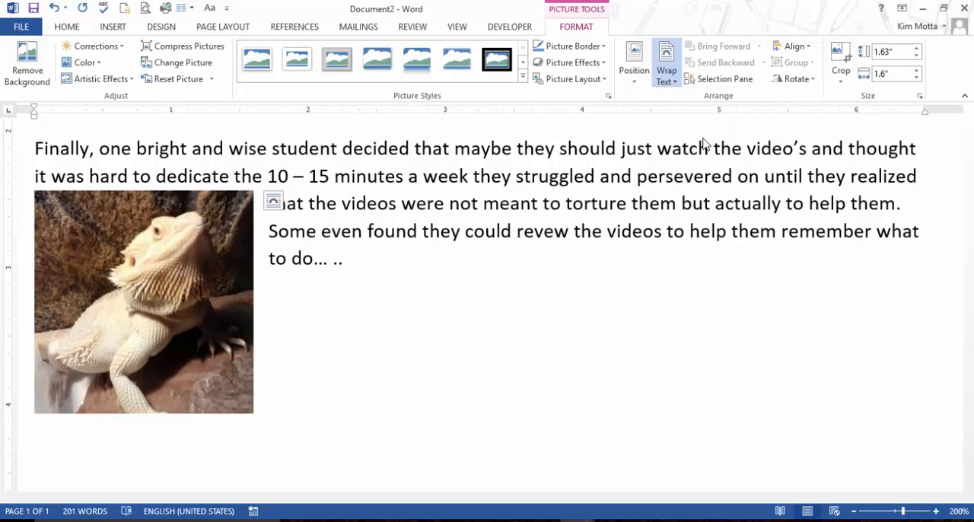
pyautogui.moveTo(223, 276); pyautogui.dragTo(494, 117)
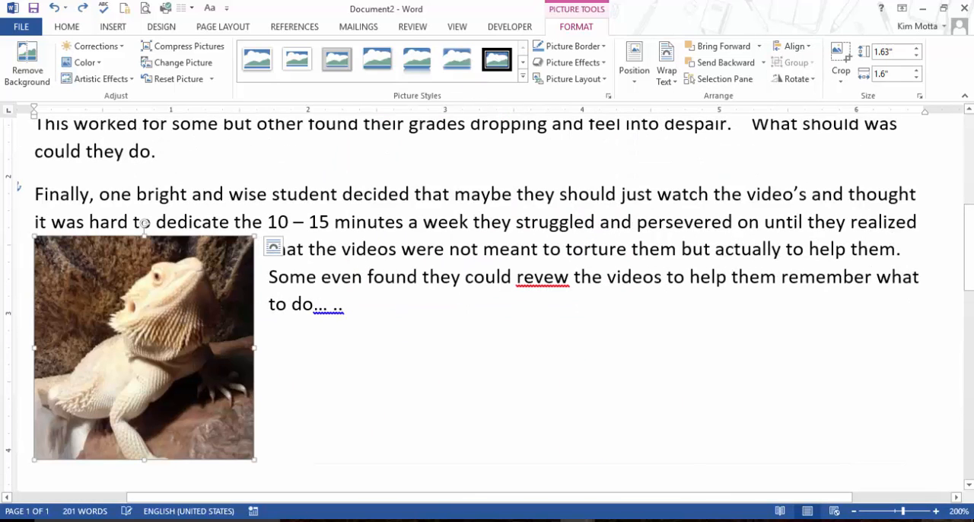
pyautogui.moveTo(153, 286); pyautogui.dragTo(514, 105)
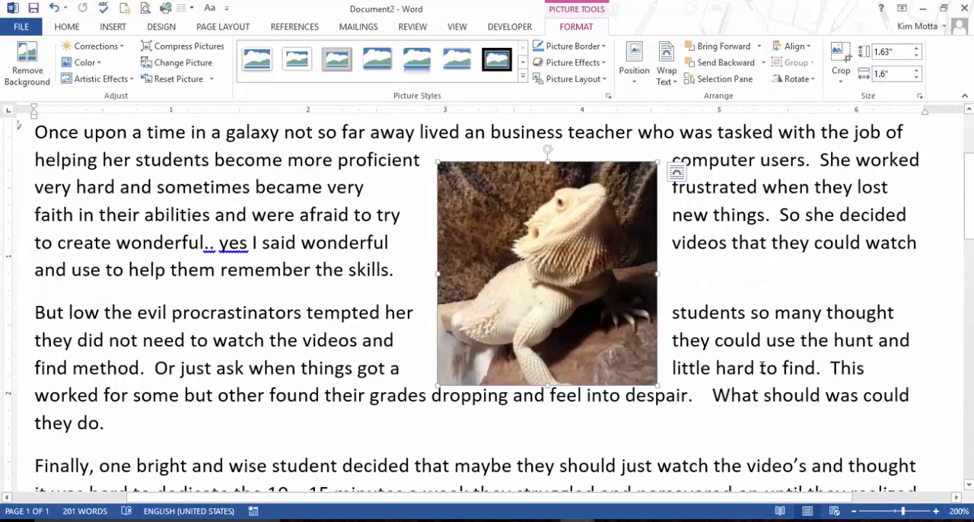
# Try the Middle Center position for the picture, and settle on Top Center with Square Text Wrapping.
pyautogui.scroll(3, 768, 364)
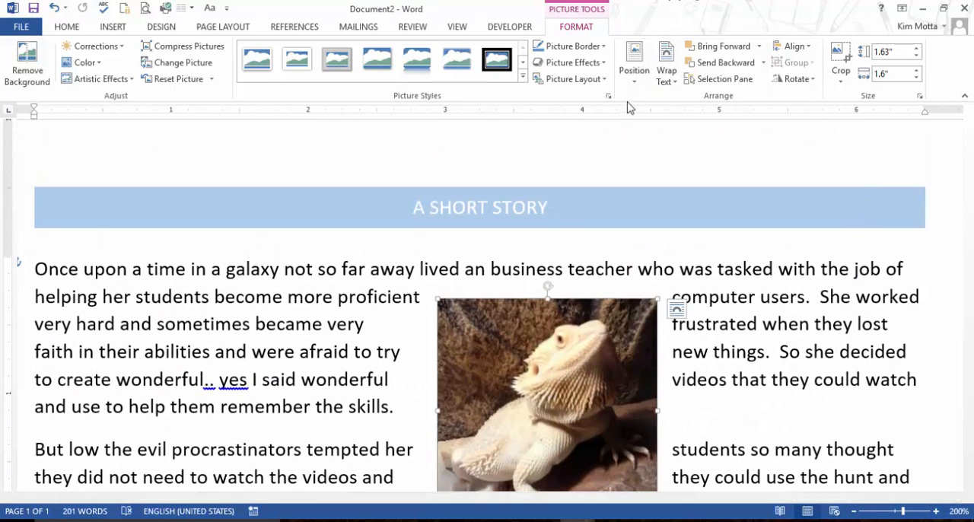
pyautogui.click(635, 79)
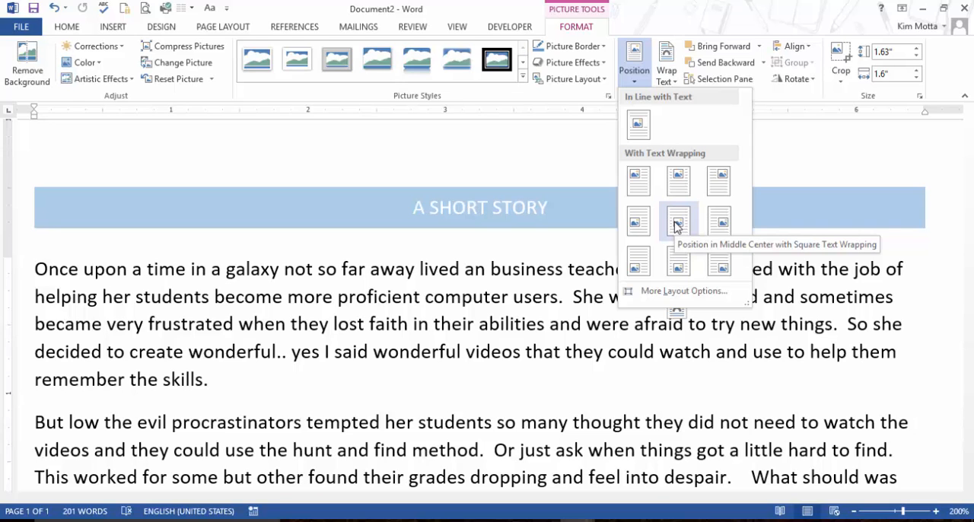
pyautogui.click(674, 226)
pyautogui.click(634, 61)
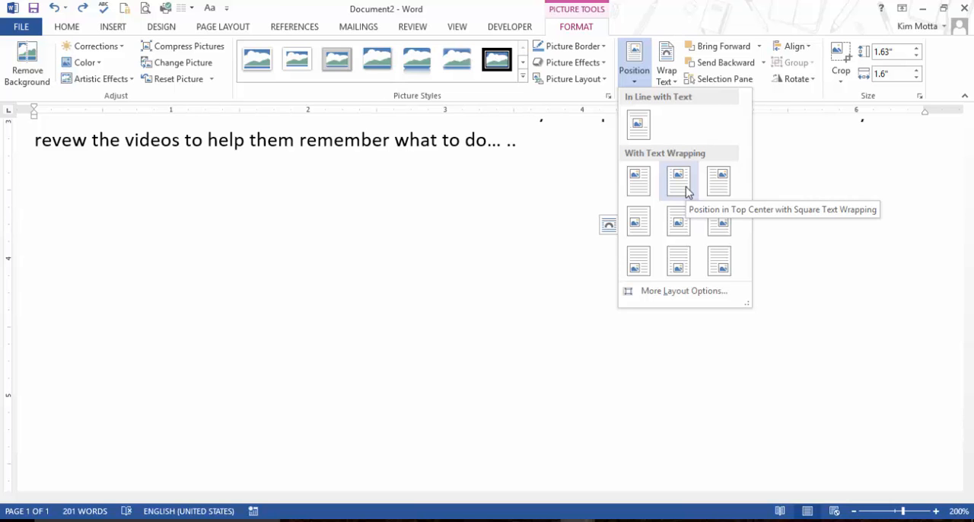
pyautogui.click(687, 190)
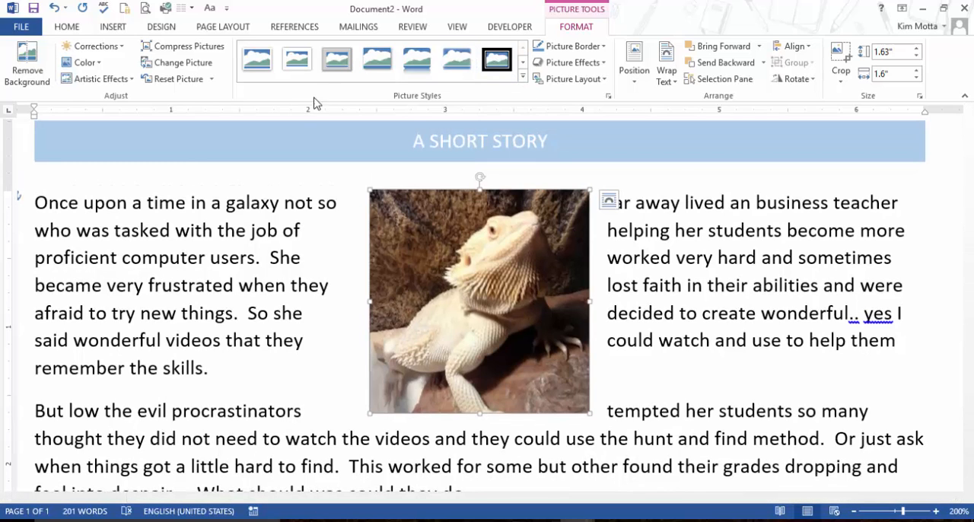
# Apply the oval picture style with soft edges to the lizard picture.
pyautogui.click(522, 75)
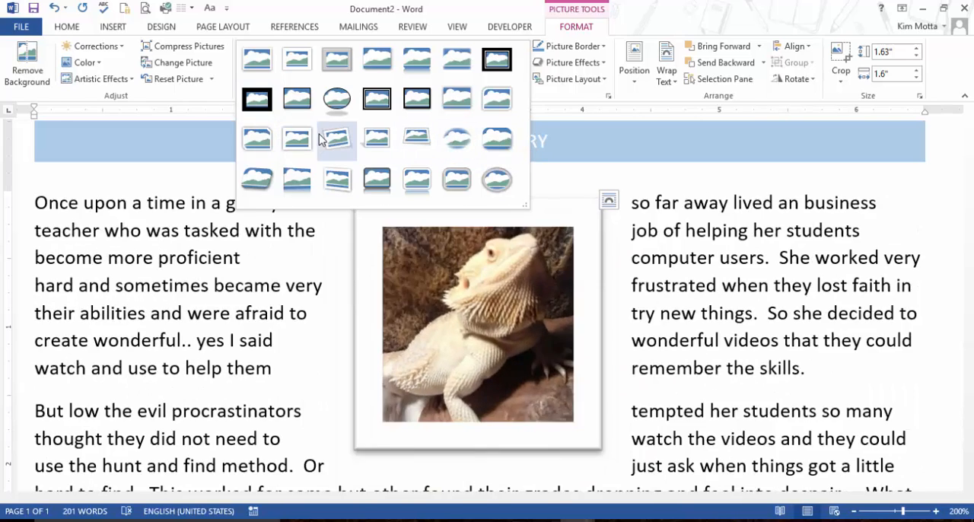
pyautogui.click(150, 50)
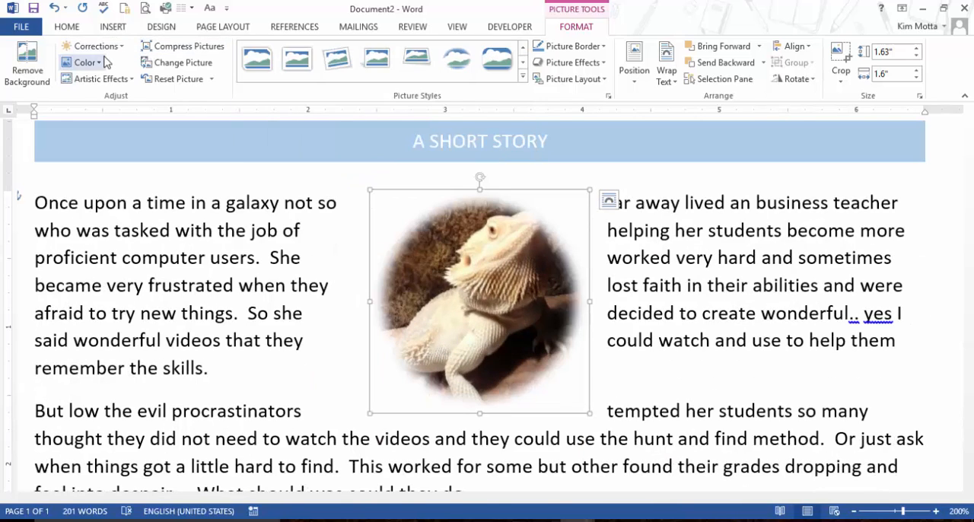
# Preview the recolor variations for the lizard picture without applying one, and delete the picture.
pyautogui.click(105, 61)
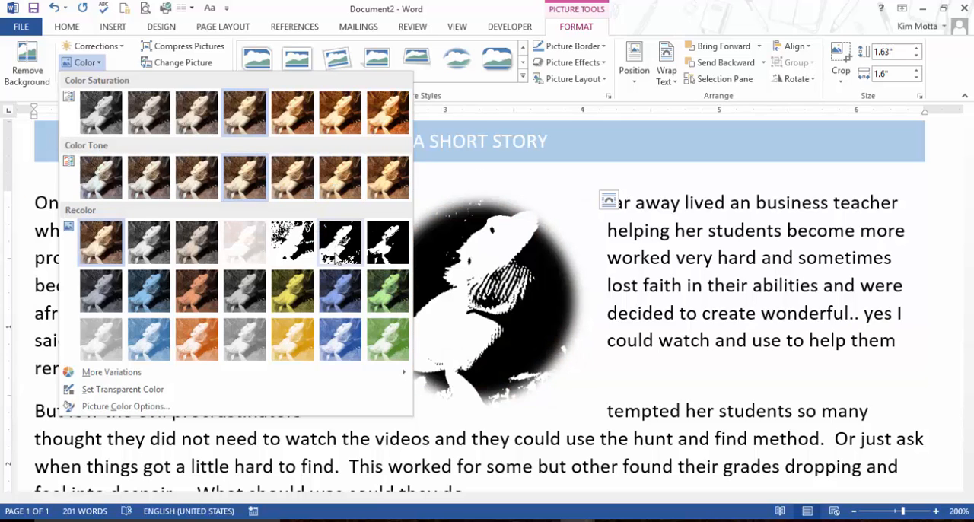
pyautogui.click(549, 63)
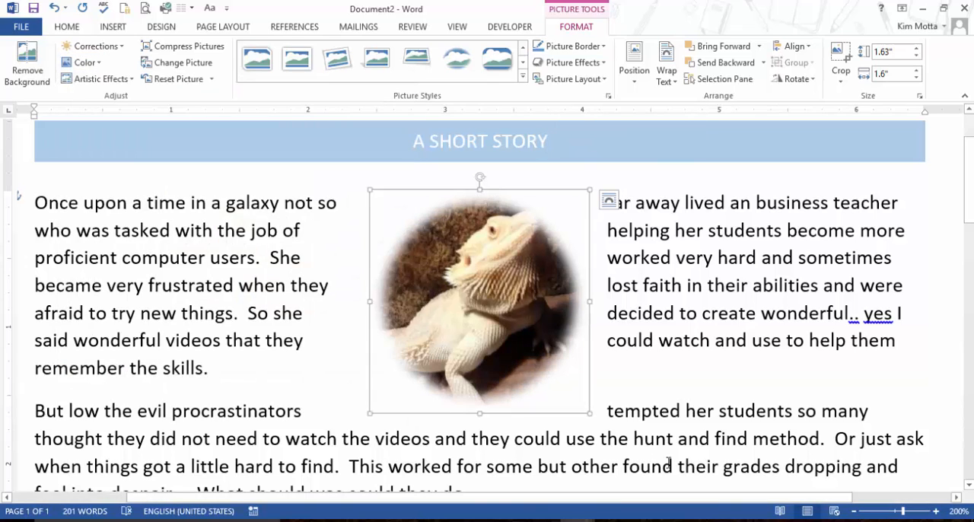
pyautogui.press('Delete')
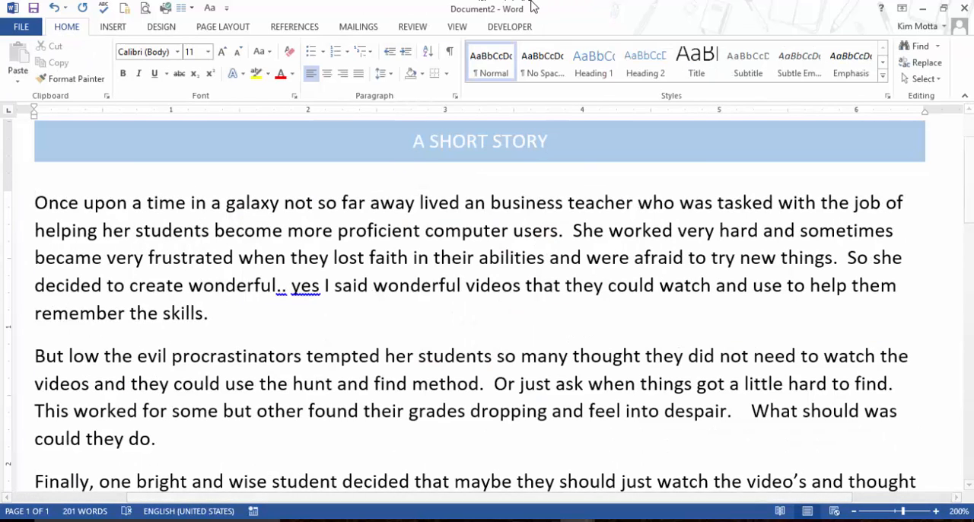
# Add a Dropped drop cap to the first paragraph and shrink the large letter's frame from its corner.
pyautogui.click(112, 29)
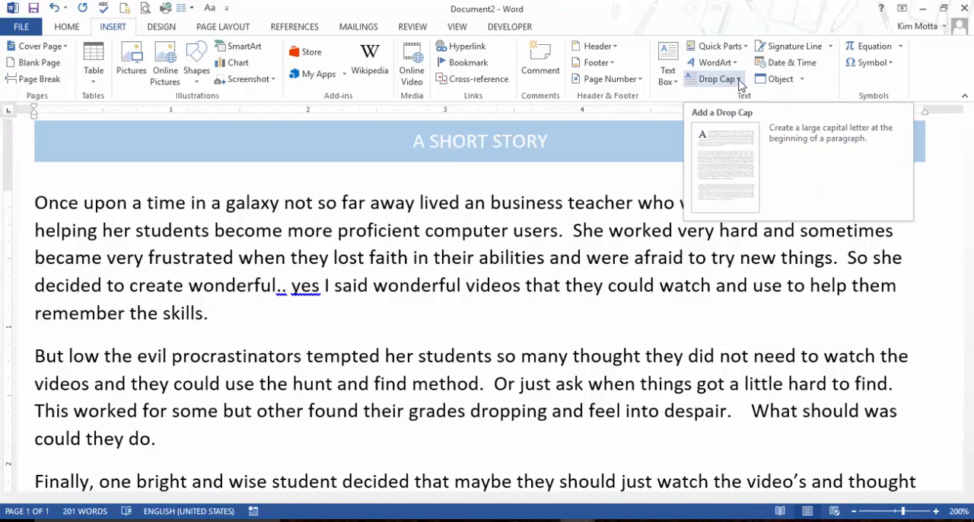
pyautogui.click(730, 81)
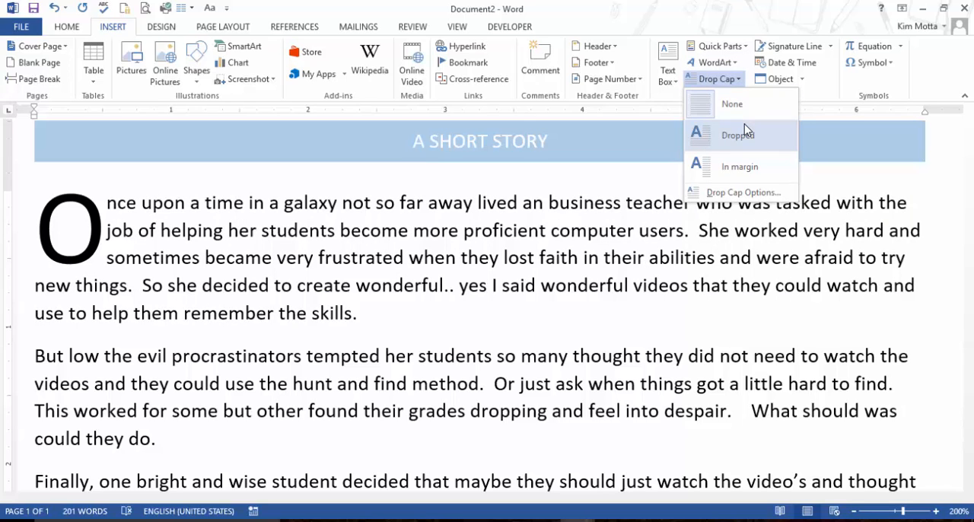
pyautogui.click(744, 124)
pyautogui.moveTo(108, 272); pyautogui.dragTo(85, 242)
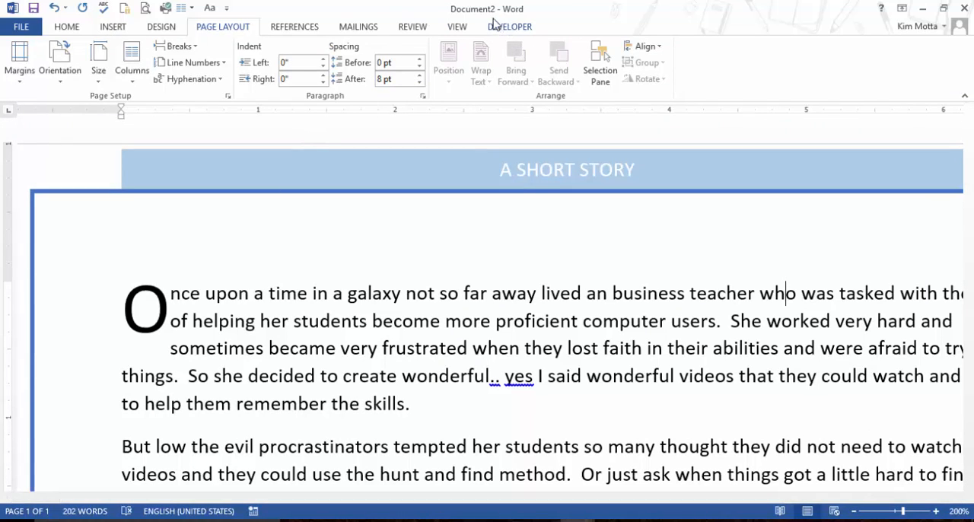
# Move the A SHORT STORY header band down so it sits just inside the page border, and close the header.
pyautogui.click(460, 29)
pyautogui.click(325, 46)
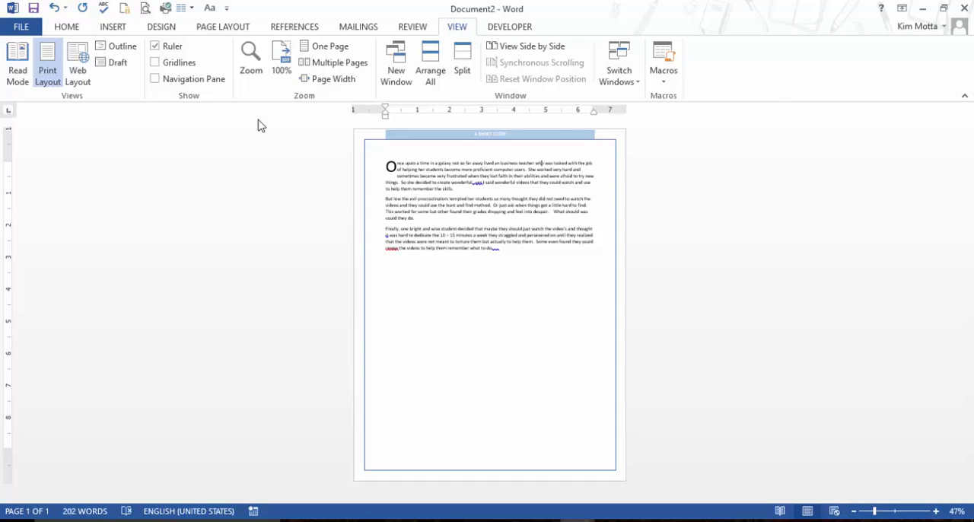
pyautogui.click(281, 61)
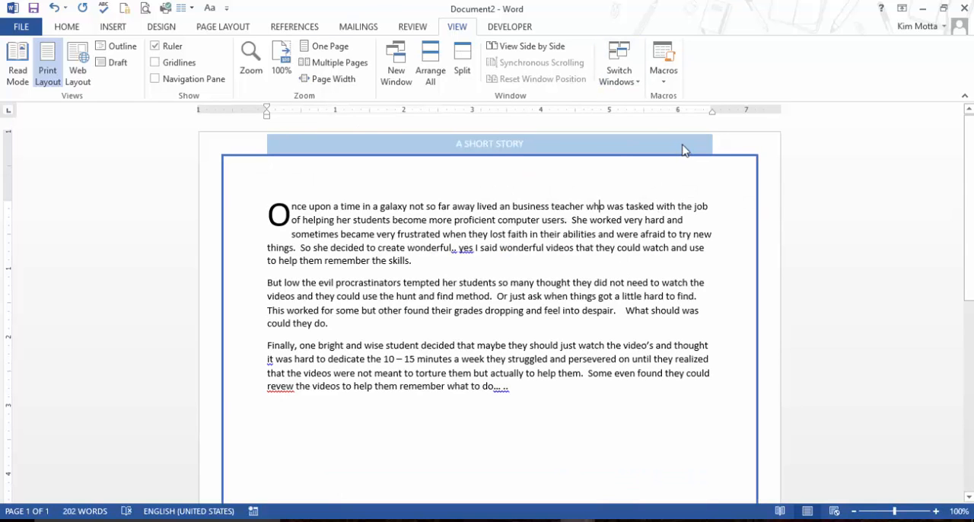
pyautogui.doubleClick(721, 144)
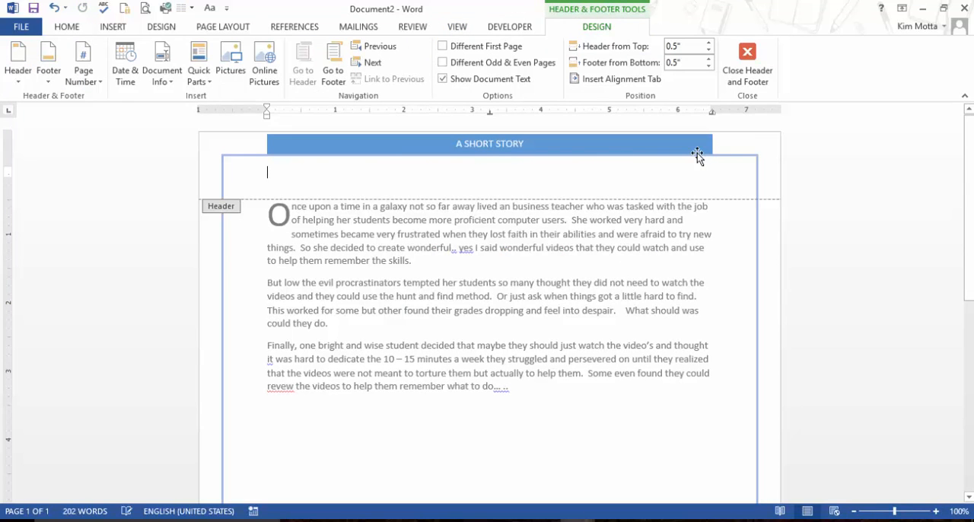
pyautogui.click(363, 156)
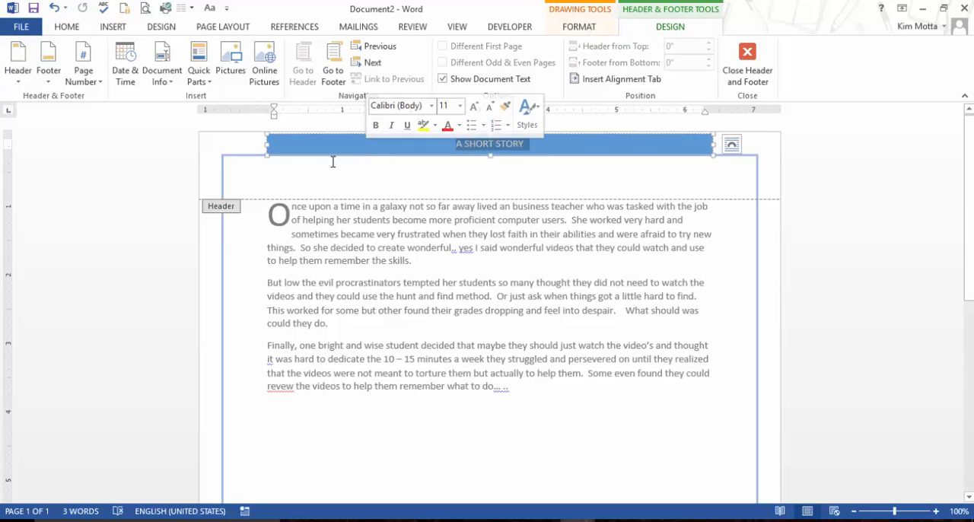
pyautogui.moveTo(325, 158); pyautogui.dragTo(322, 164)
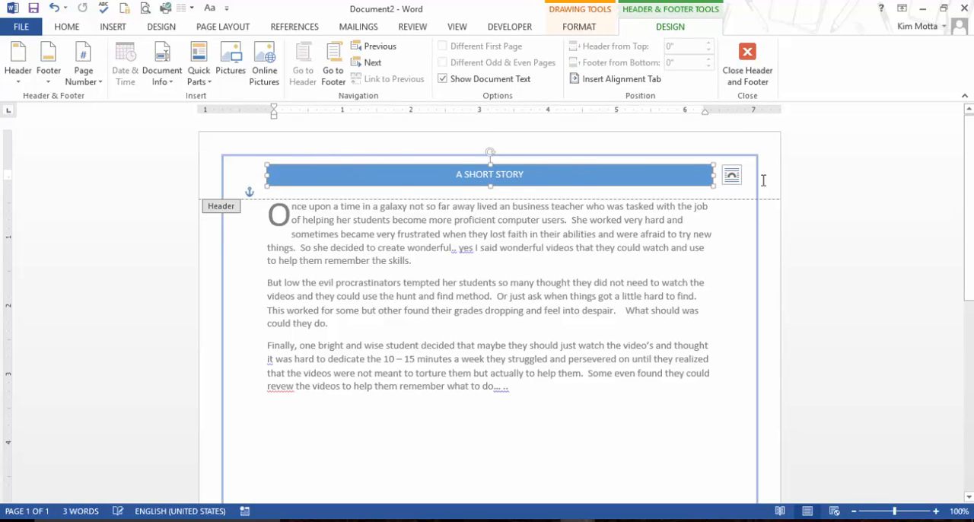
pyautogui.click(747, 67)
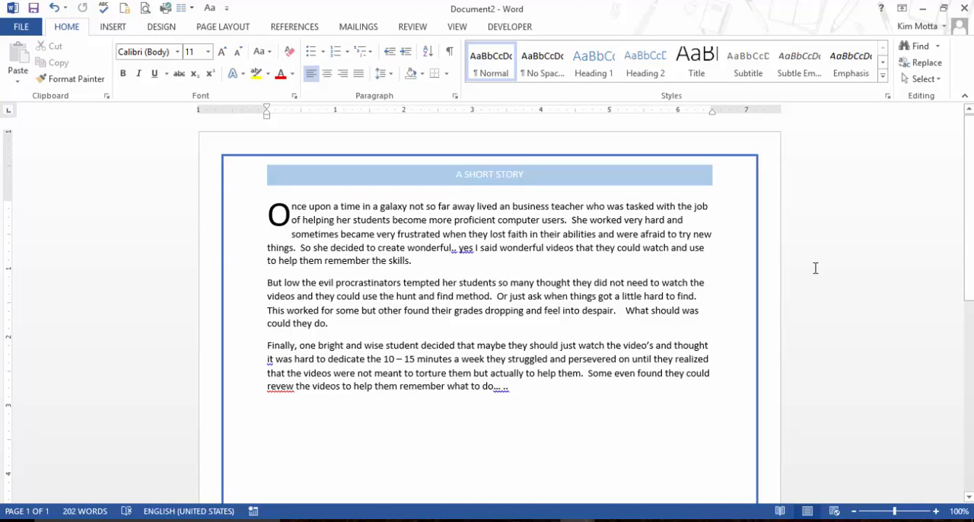
# Examine the proofing options for correcting spelling and grammar, and cancel without changing them.
pyautogui.click(82, 404)
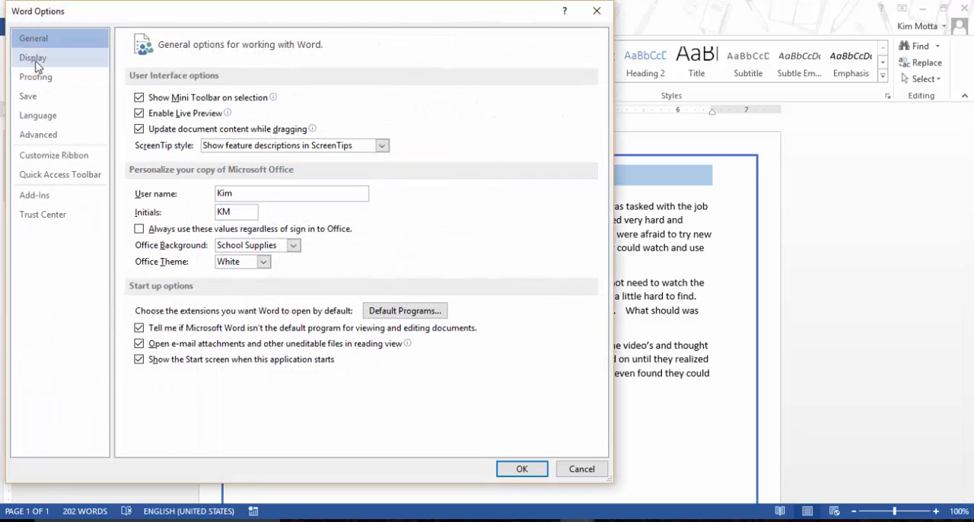
pyautogui.click(36, 77)
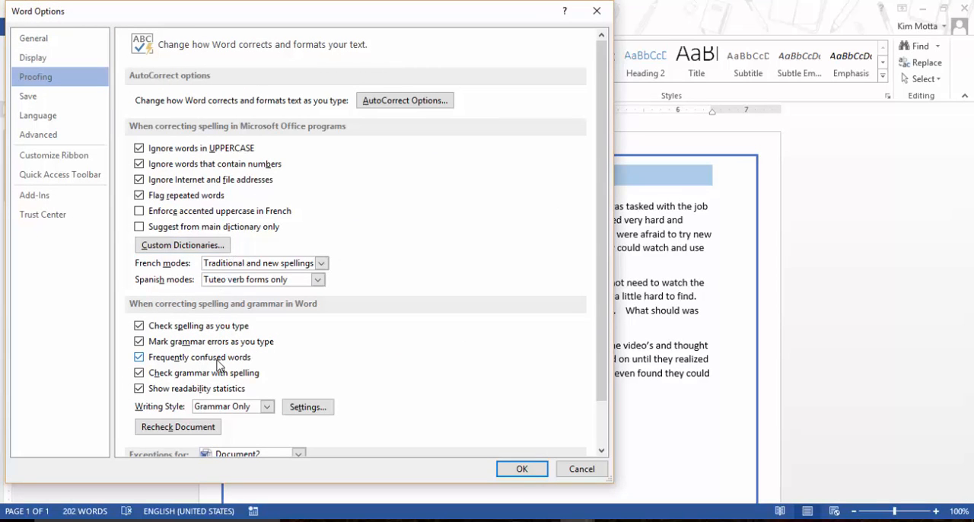
pyautogui.scroll(-2, 449, 309)
pyautogui.scroll(2, 449, 310)
pyautogui.click(581, 467)
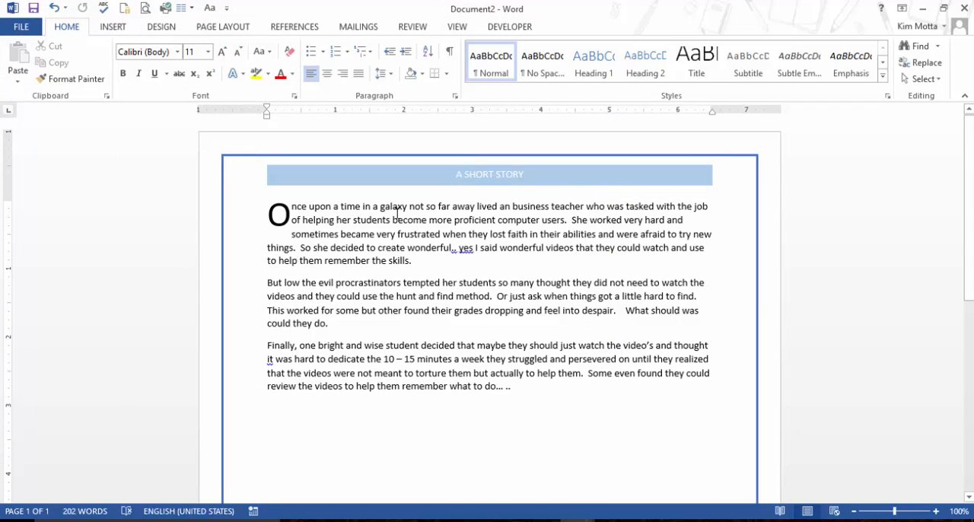
# Try hyperlinking the three story paragraphs to a website address.
pyautogui.click(276, 214)
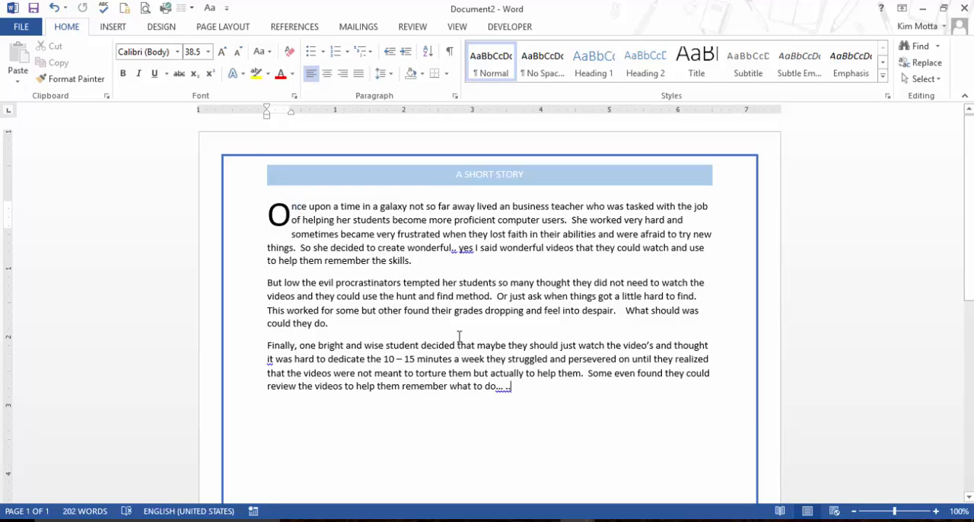
pyautogui.moveTo(522, 394); pyautogui.dragTo(254, 156)
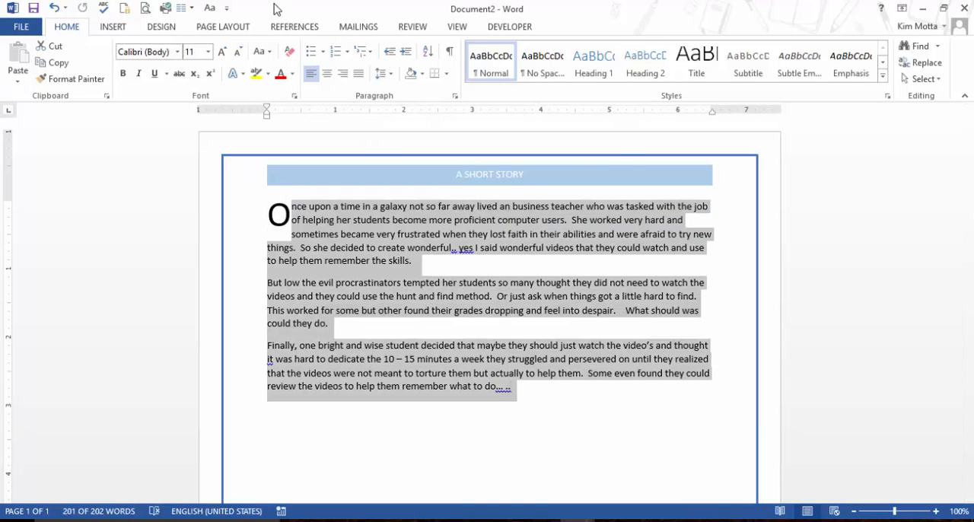
pyautogui.click(110, 28)
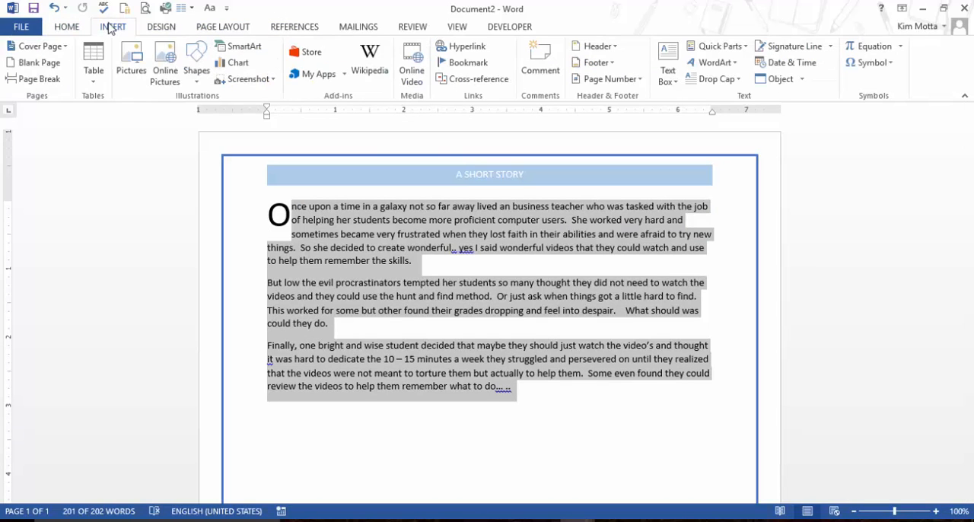
pyautogui.click(485, 50)
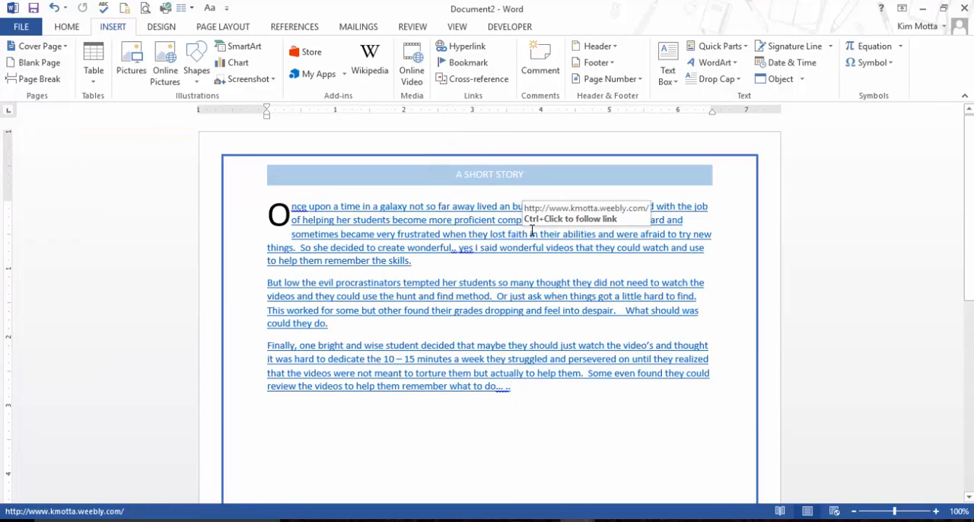
pyautogui.click(485, 237)
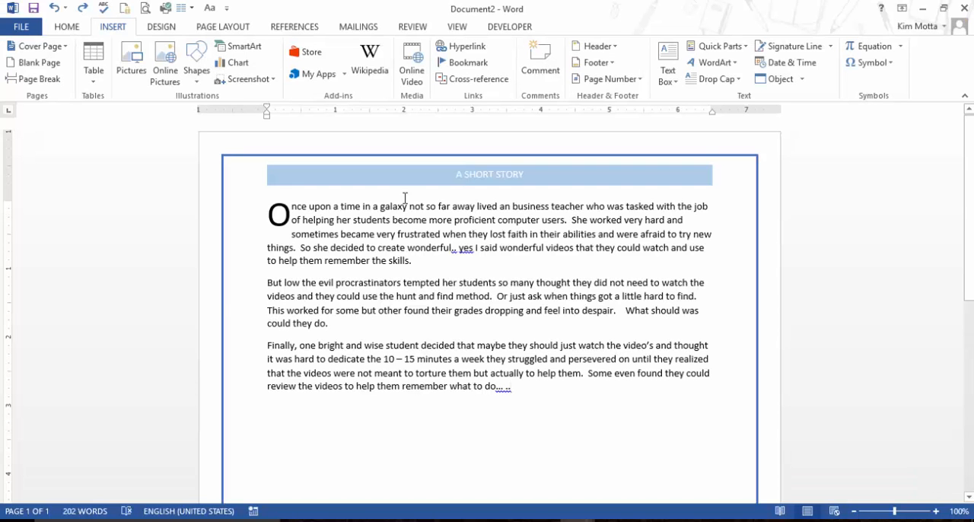
# Try restricting editing to No changes (Read only), cancel at the protection password dialog, and close the restriction settings.
pyautogui.click(404, 29)
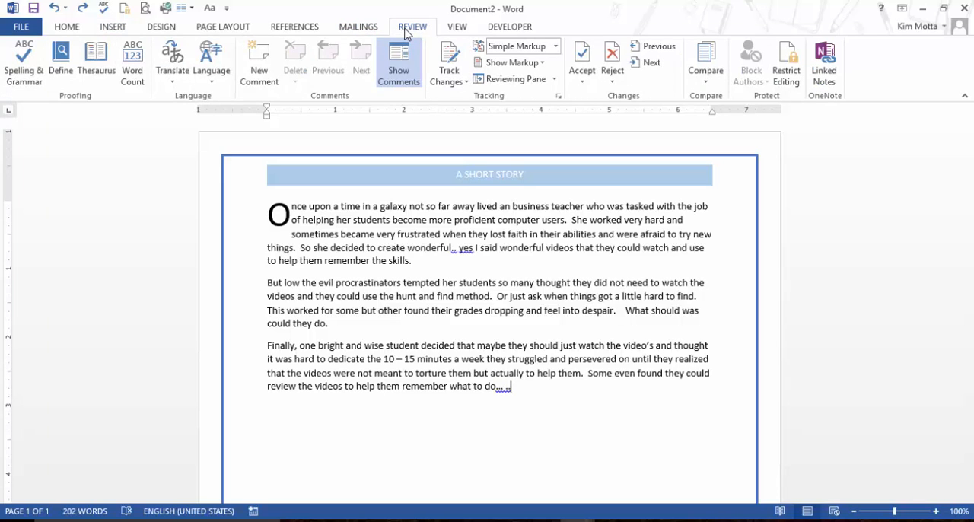
pyautogui.click(788, 69)
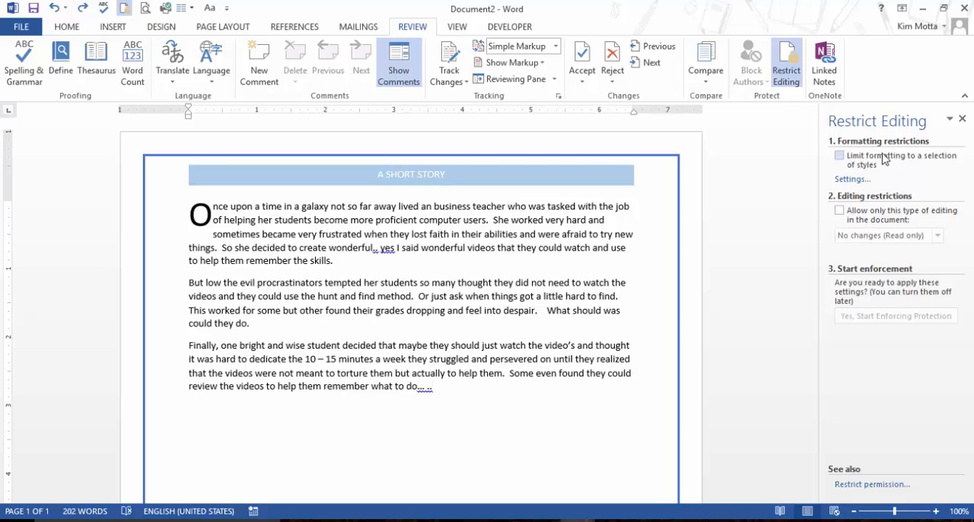
pyautogui.click(840, 211)
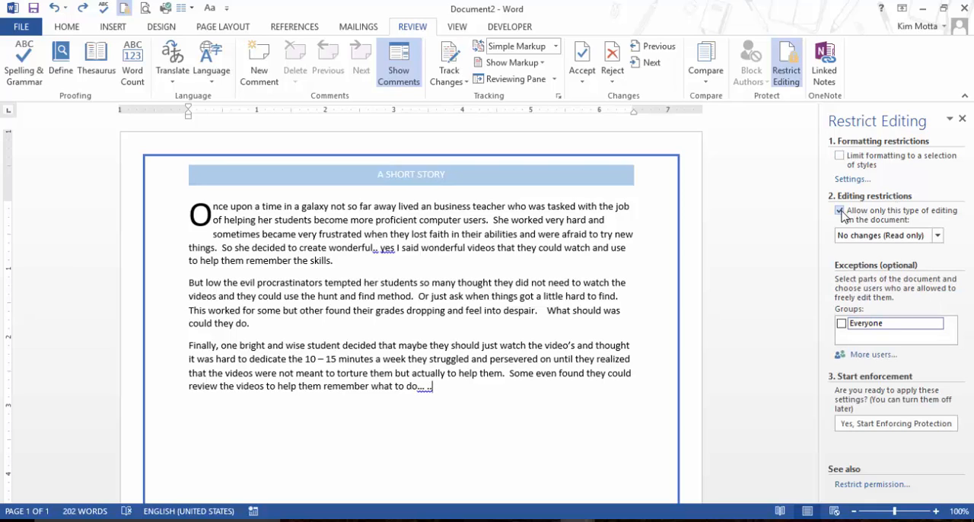
pyautogui.click(866, 425)
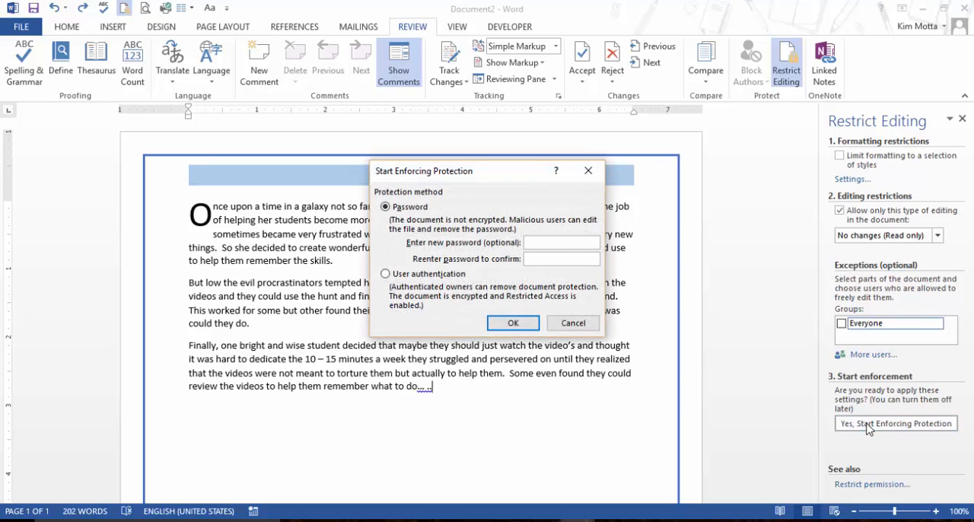
pyautogui.click(571, 325)
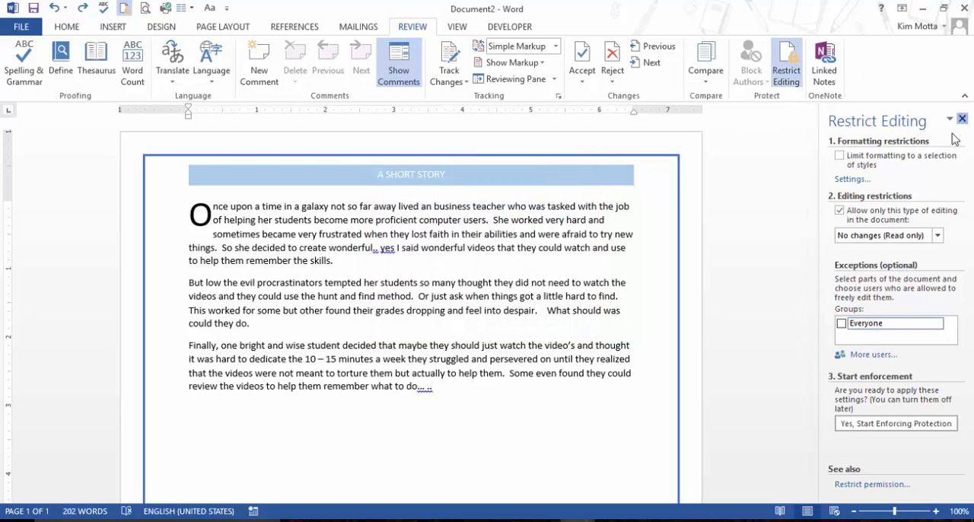
pyautogui.click(962, 120)
# Examine the available Protect Document options, such as Encrypt with Password, and return to the story.
pyautogui.click(18, 25)
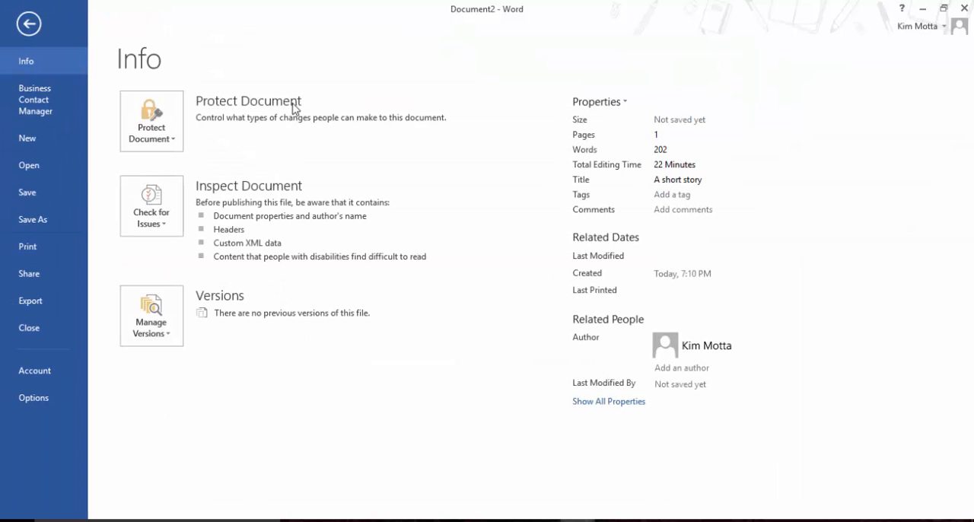
pyautogui.click(161, 137)
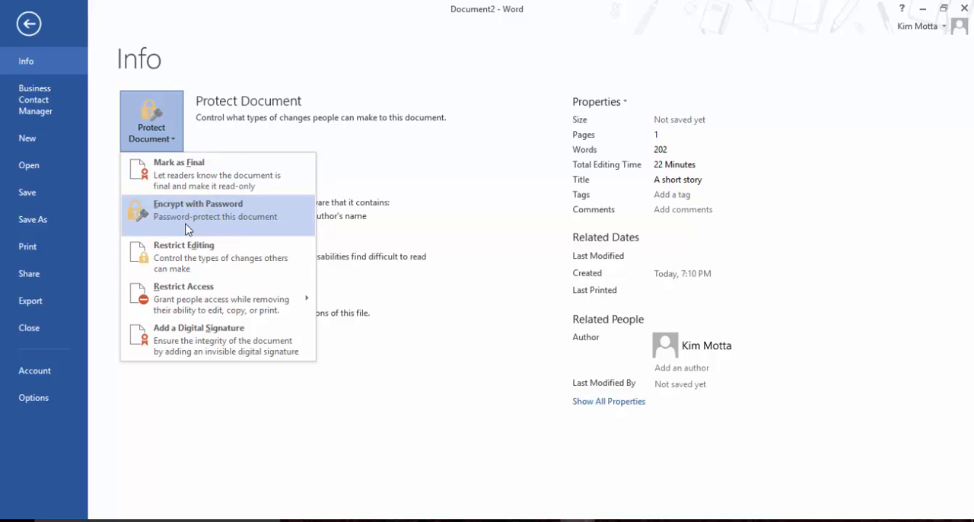
pyautogui.click(24, 23)
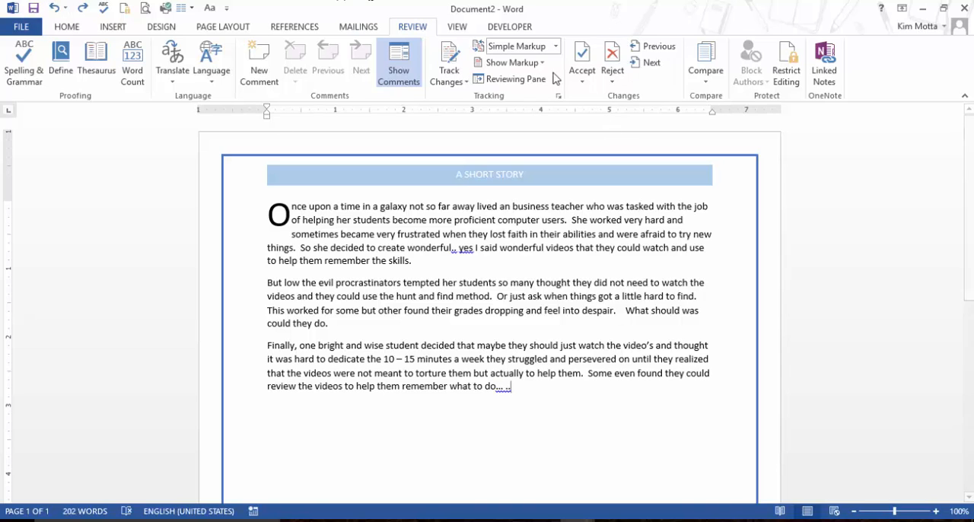
# Create a new blank document and insert a hierarchy SmartArt graphic with three tiers of rounded text blocks.
pyautogui.click(7, 26)
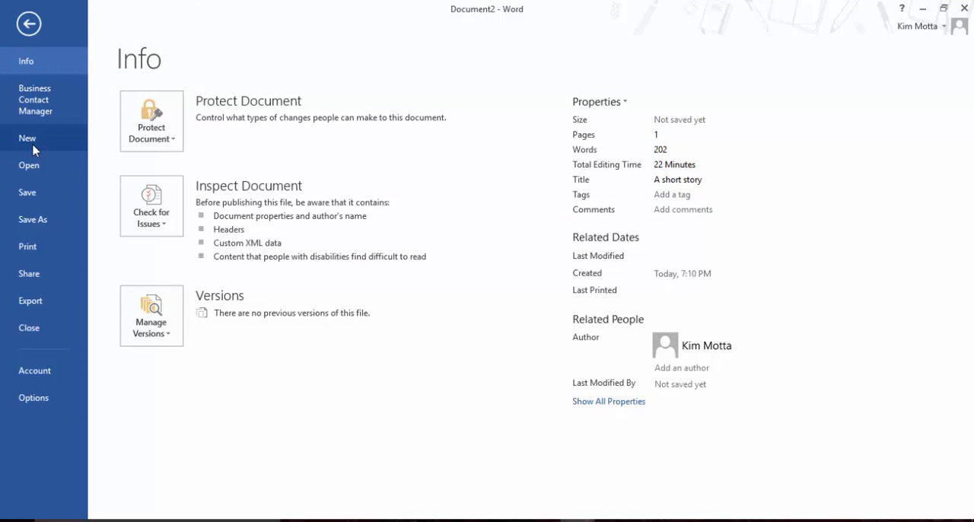
pyautogui.click(30, 140)
pyautogui.click(224, 282)
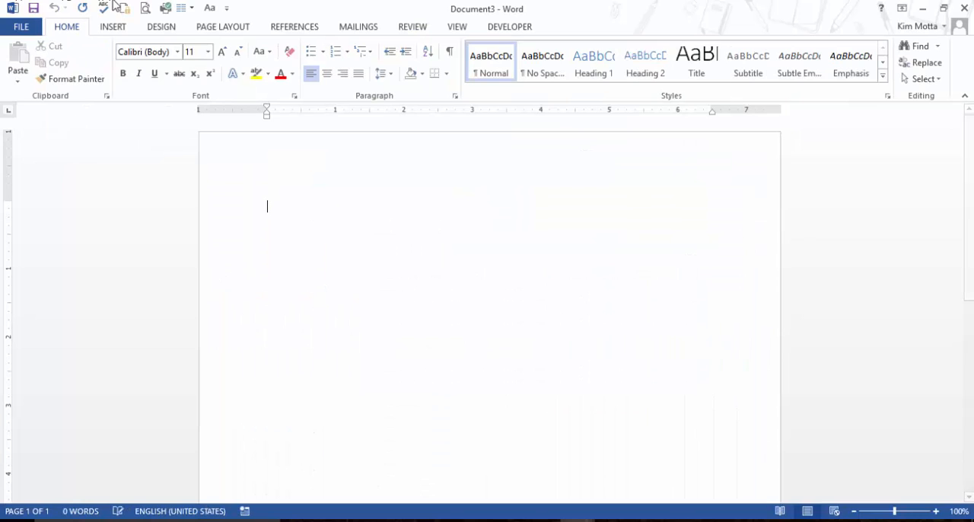
pyautogui.click(113, 28)
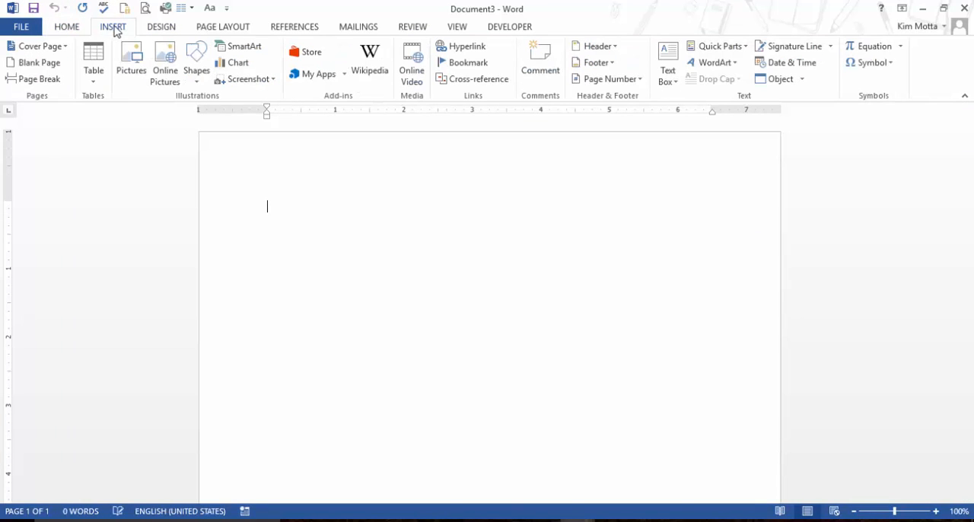
pyautogui.click(253, 51)
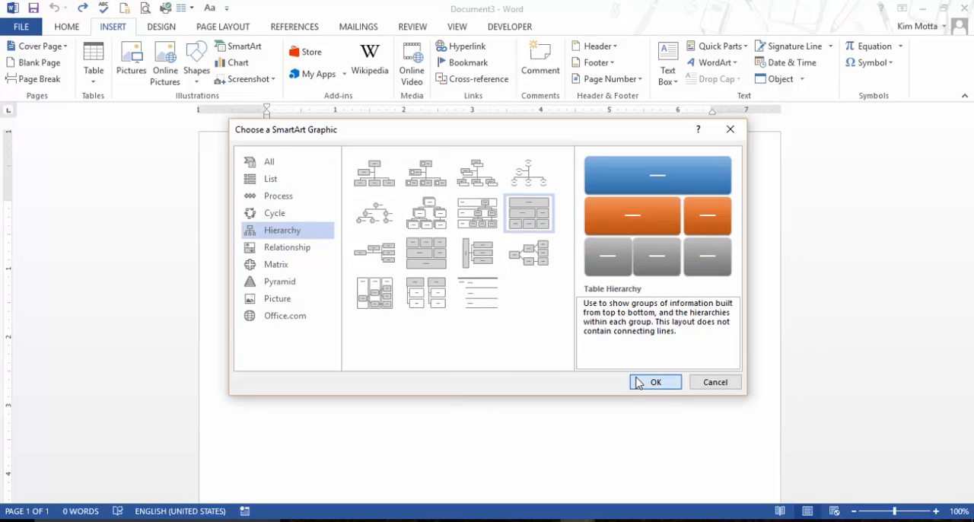
pyautogui.click(653, 382)
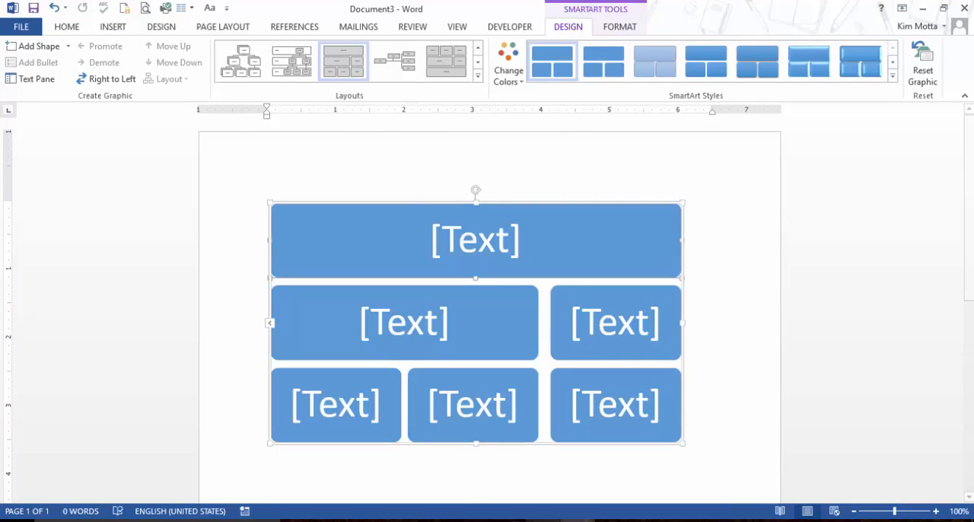
# Switch to Document1 and examine every level of its completed SmartArt hierarchy of names.
pyautogui.click(581, 520)
pyautogui.click(737, 464)
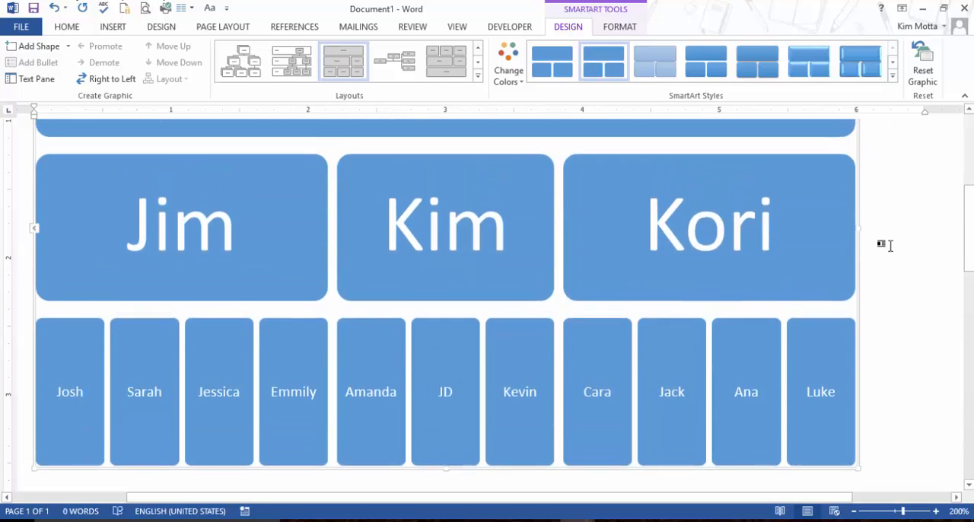
pyautogui.scroll(1, 886, 245)
pyautogui.scroll(3, 887, 247)
pyautogui.scroll(-4, 889, 248)
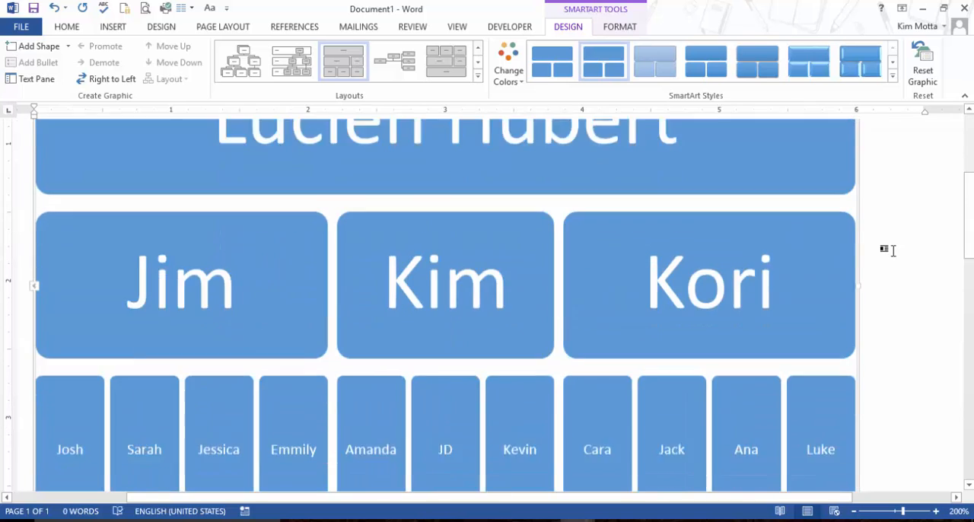
pyautogui.scroll(4, 890, 249)
pyautogui.scroll(-5, 786, 305)
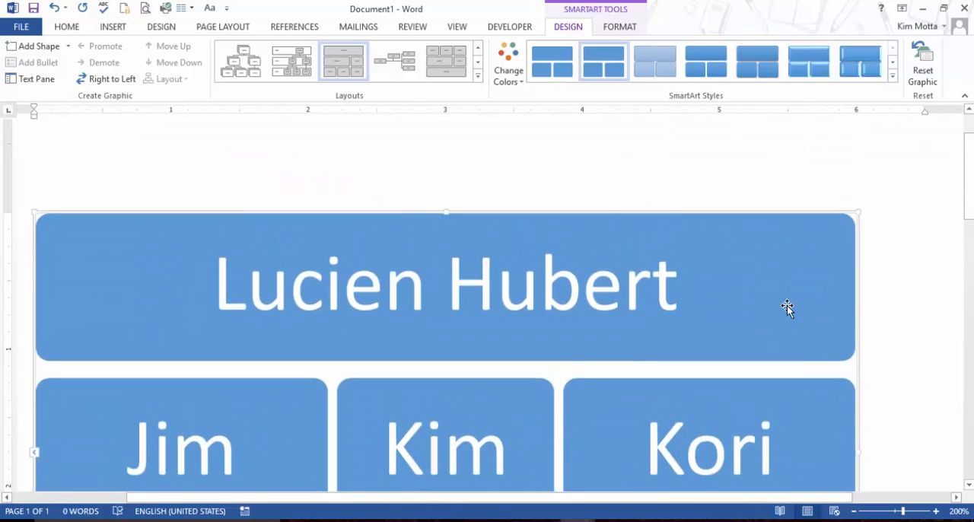
pyautogui.scroll(-1, 769, 338)
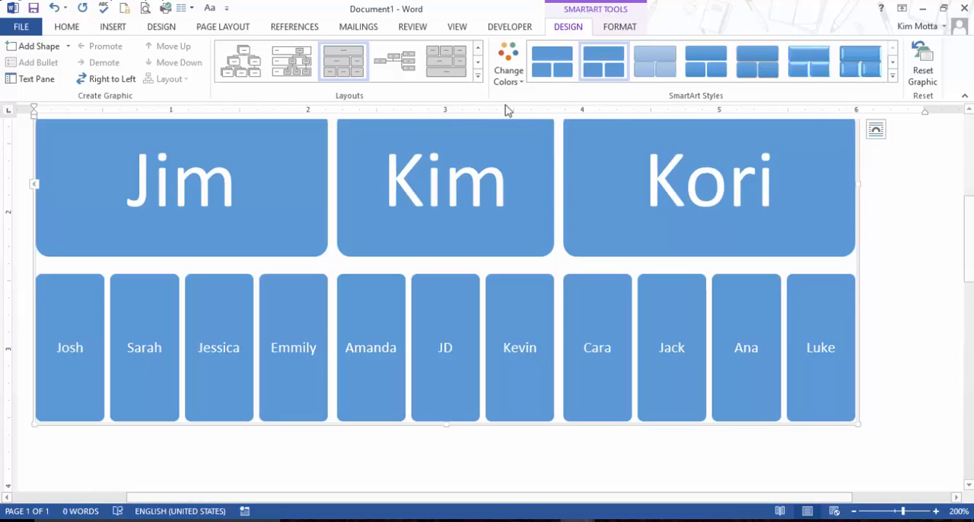
# Recolor the SmartArt hierarchy with the third Colorful variation, giving orange, yellow and blue tiers, and check all three tiers.
pyautogui.click(521, 88)
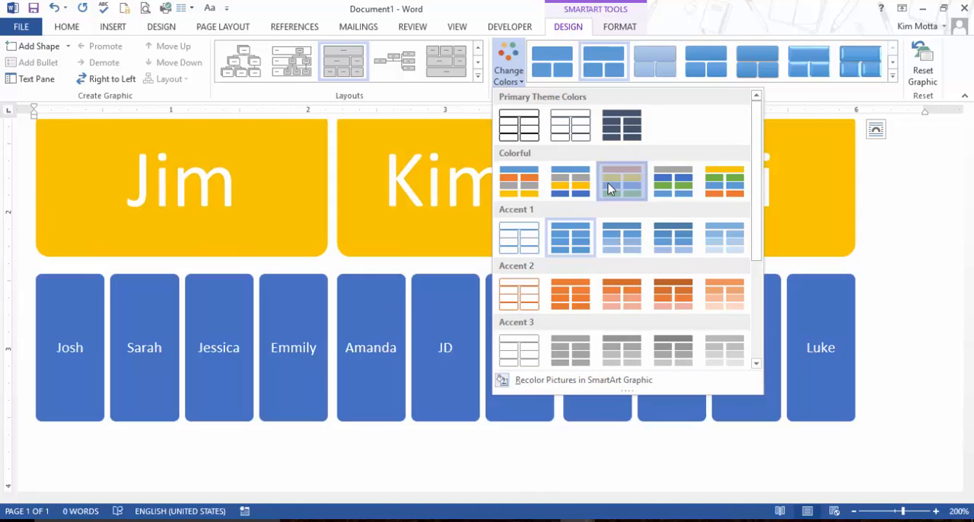
pyautogui.click(608, 189)
pyautogui.scroll(3, 609, 189)
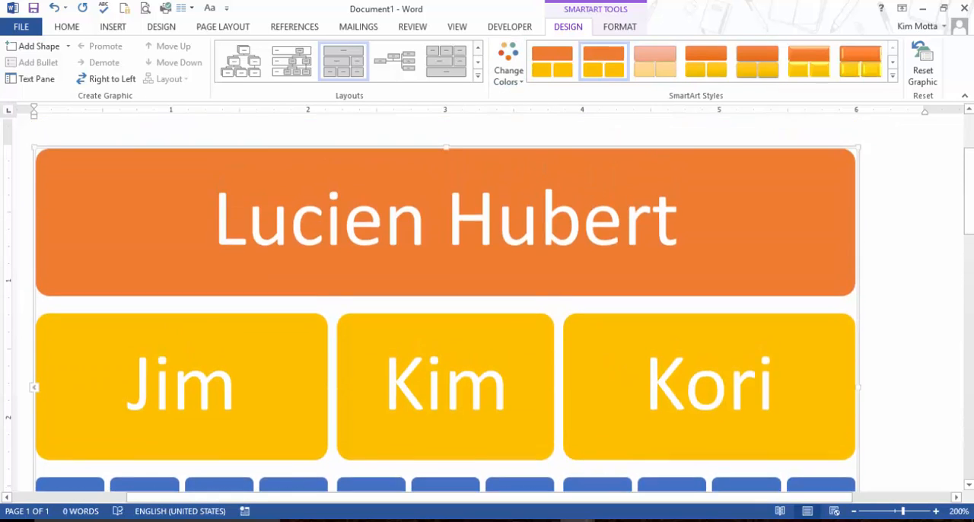
pyautogui.scroll(-1, 608, 188)
pyautogui.scroll(-2, 911, 435)
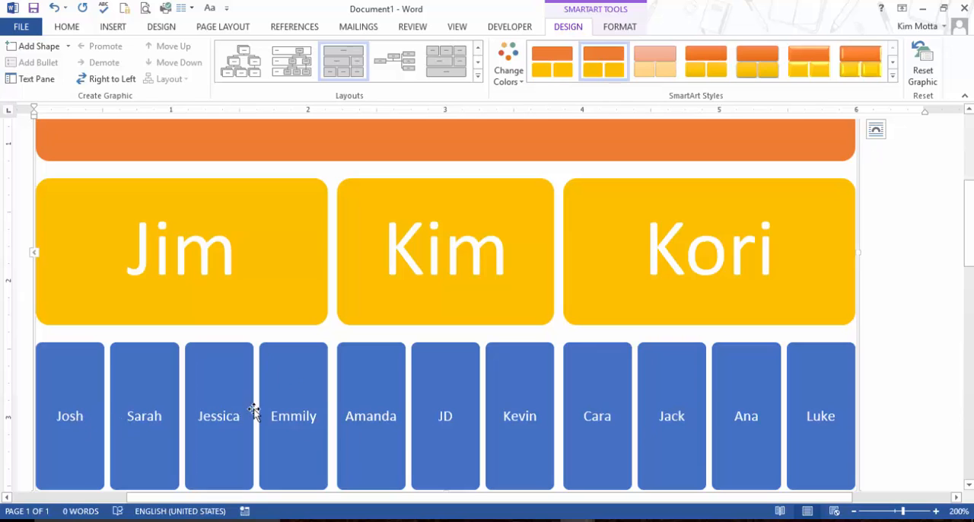
# Move the second block in the lowest tier ahead of the first, and change the SmartArt layout to the branching hierarchy with connected boxes.
pyautogui.click(144, 423)
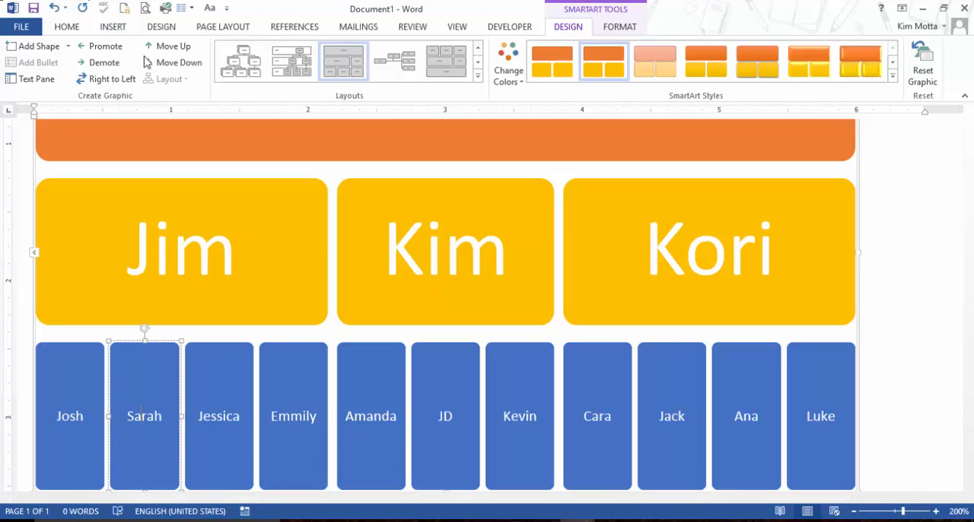
pyautogui.click(184, 47)
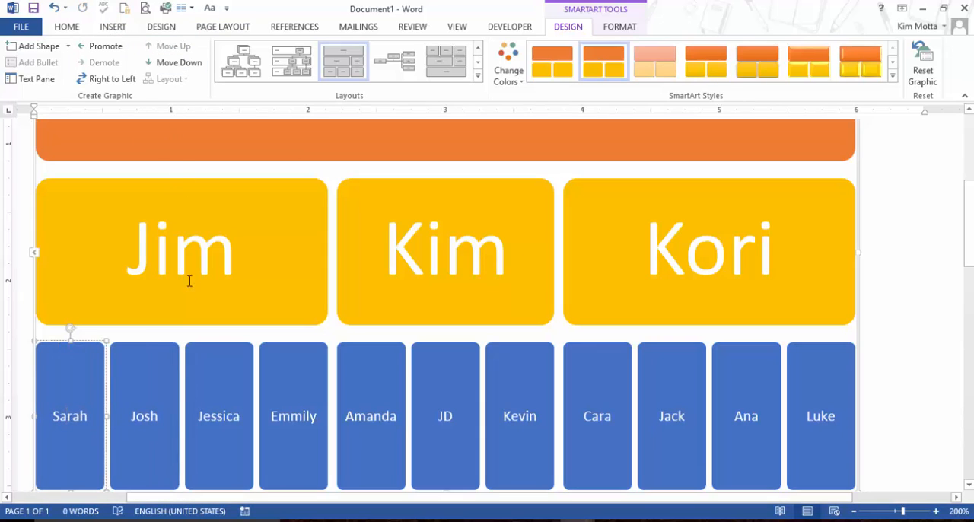
pyautogui.click(259, 57)
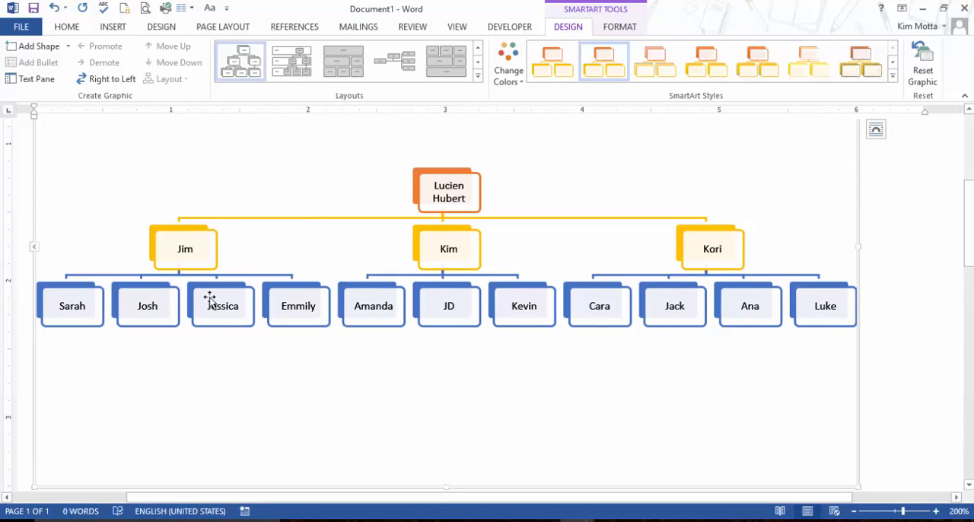
# Move the second box in the lowest level of the branching hierarchy one place earlier.
pyautogui.click(154, 316)
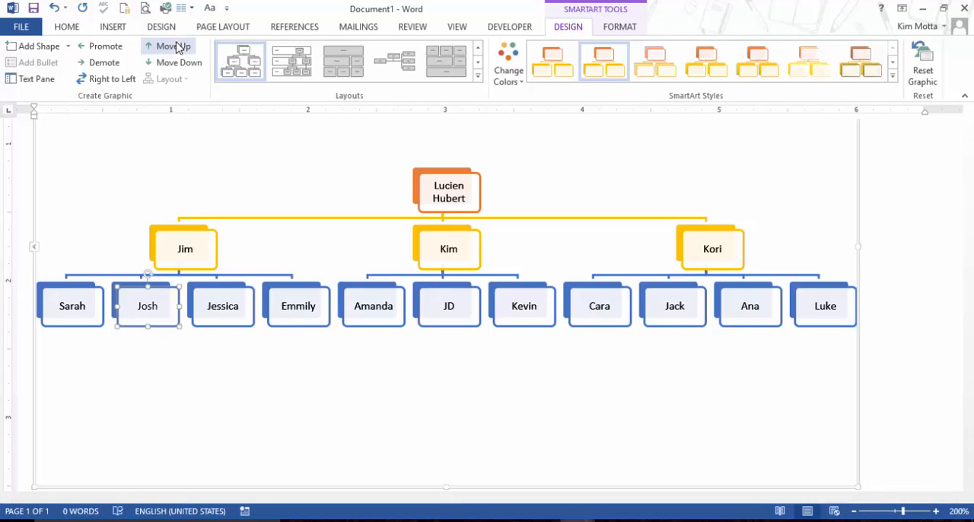